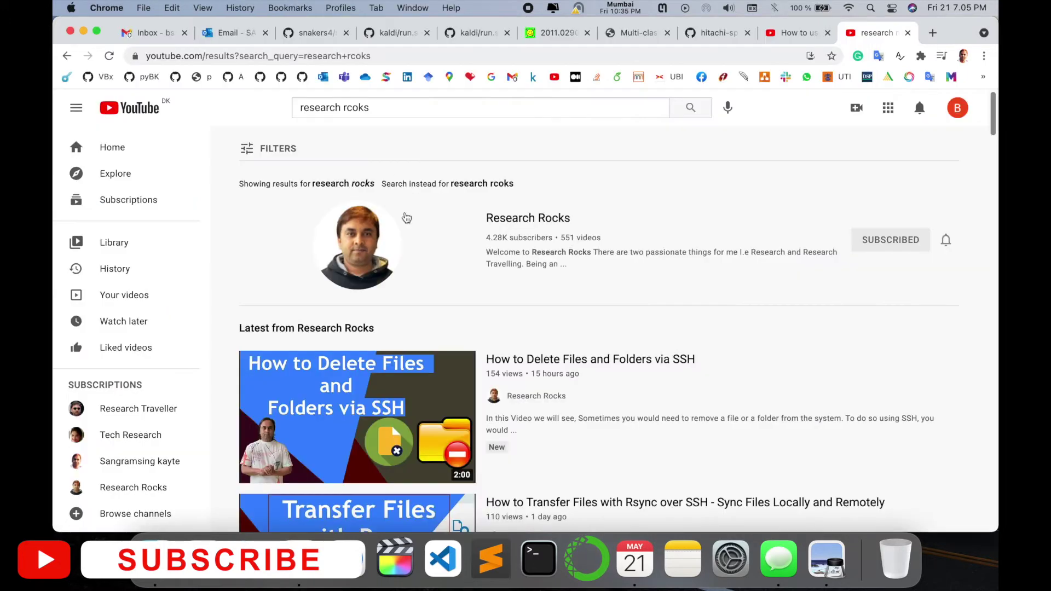
# Step: Select the Research Rocks channel result in the YouTube search results
pyautogui.click(505, 222)
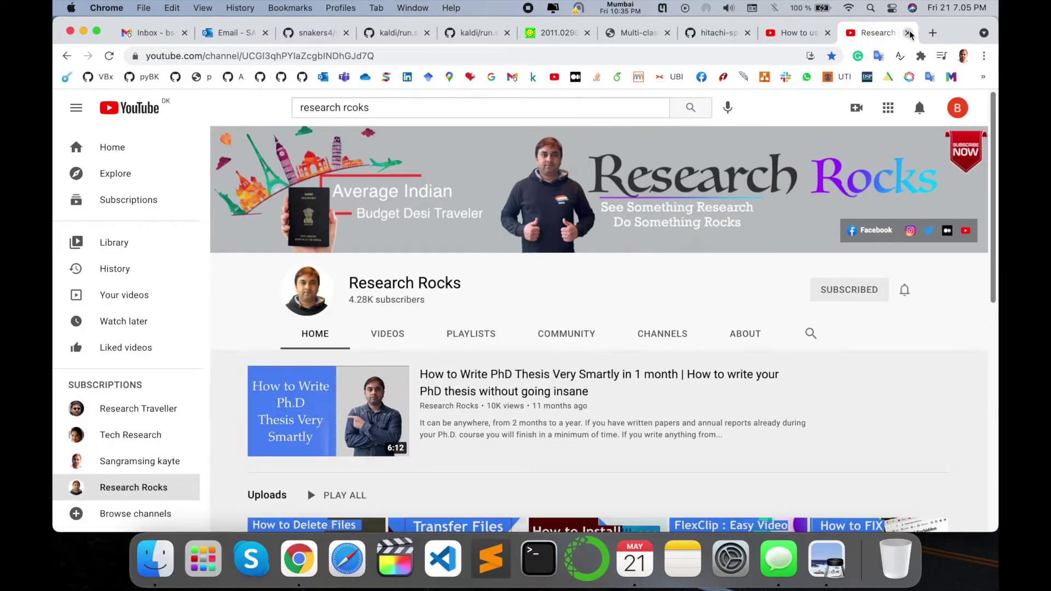
# Step: In a new tab, search google.co.in for CoinDCX
pyautogui.click(934, 33)
pyautogui.write('google.co.in')
pyautogui.press('Return')
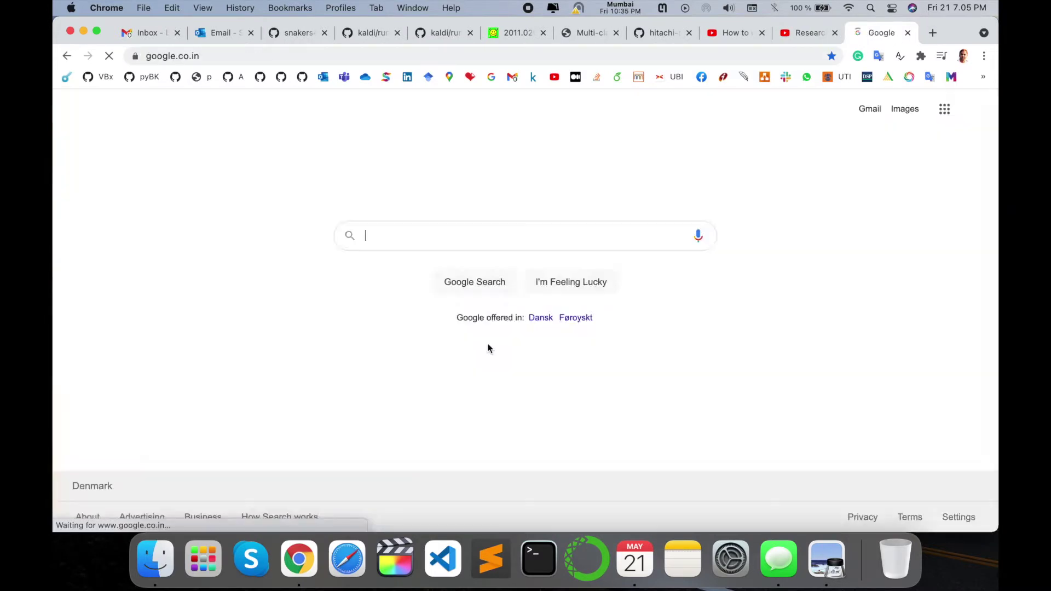
pyautogui.write('CoinDCX')
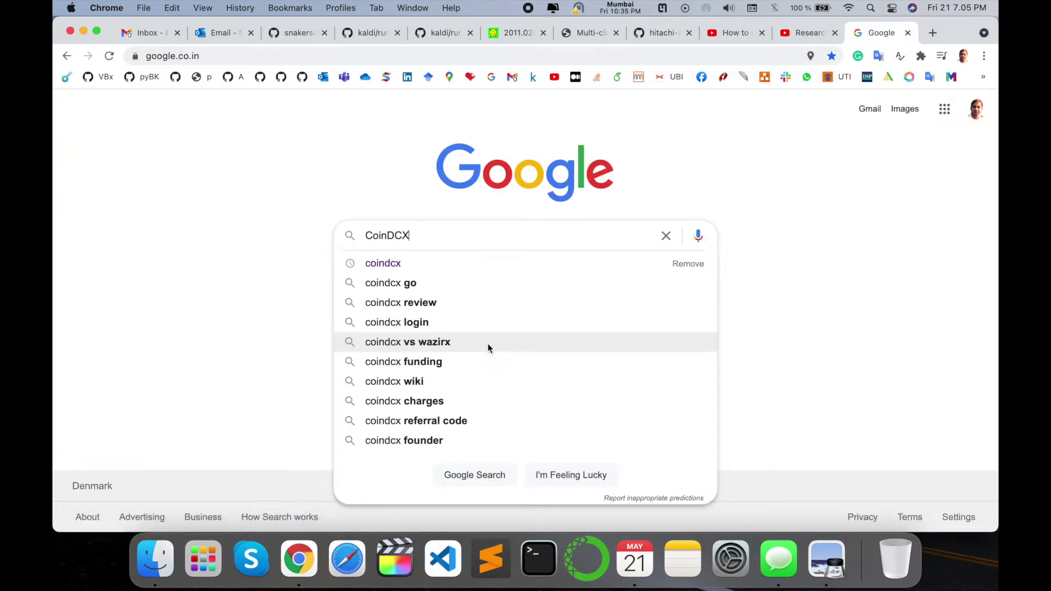
pyautogui.press('Escape')
pyautogui.press('Return')
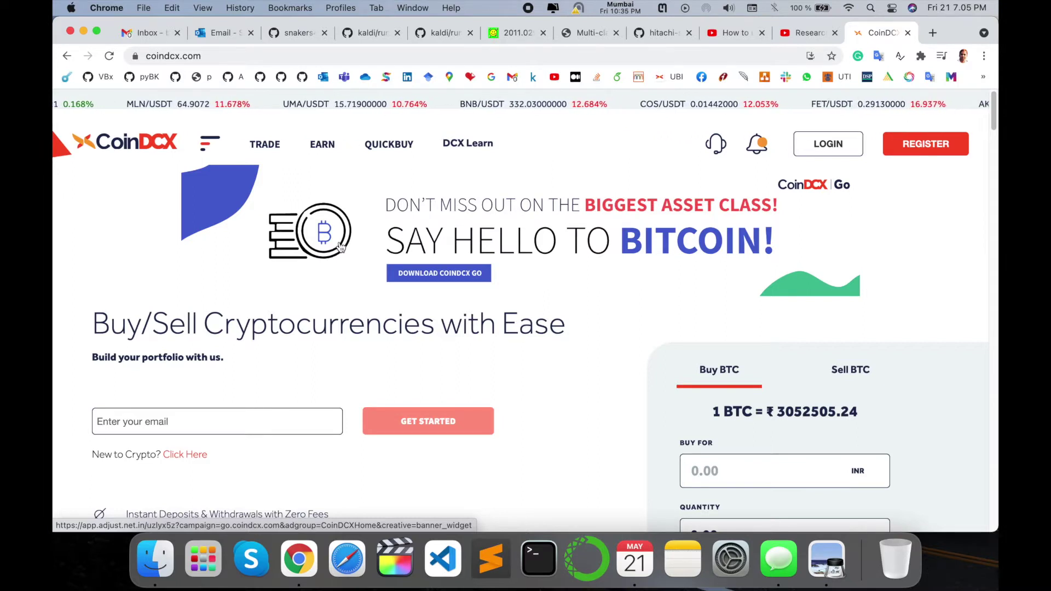
# Step: Look at the CoinDCX Go app listing, then scroll down and back up the coindcx.com homepage
pyautogui.click(470, 275)
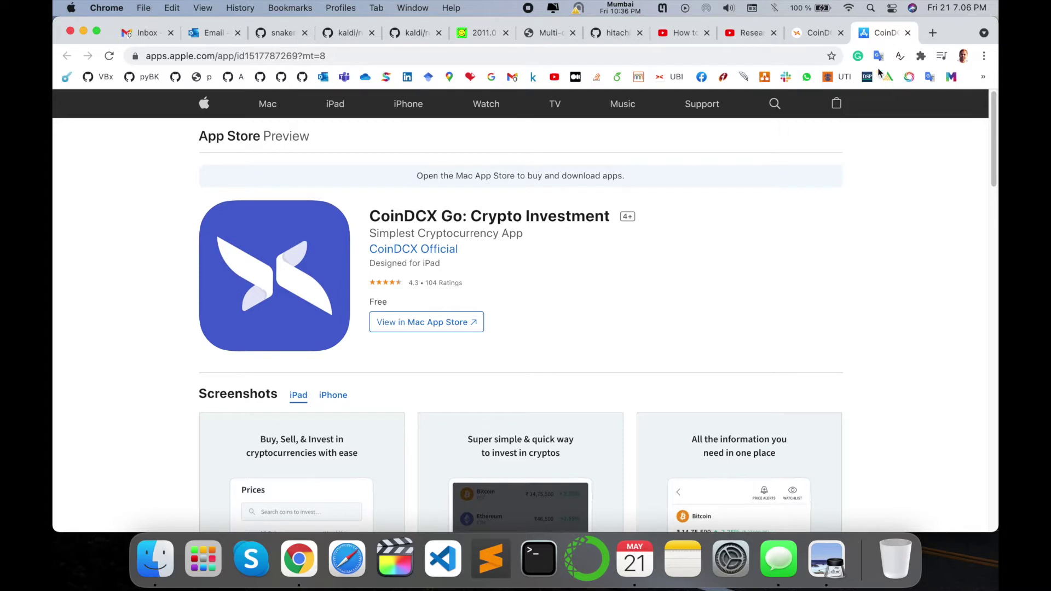
pyautogui.click(806, 32)
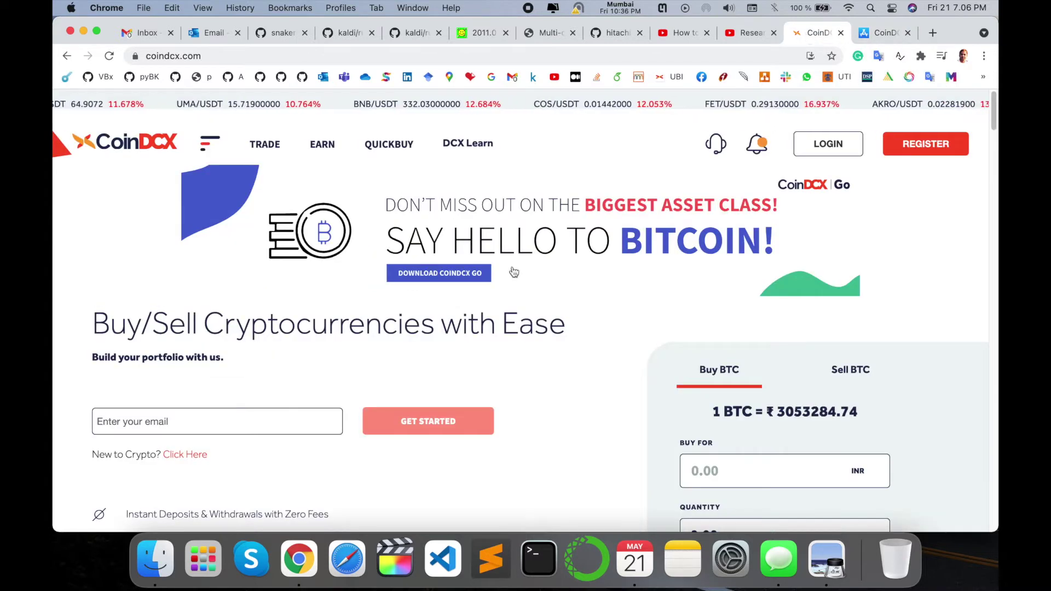
pyautogui.scroll(-10, 593, 267)
pyautogui.scroll(-3, 593, 268)
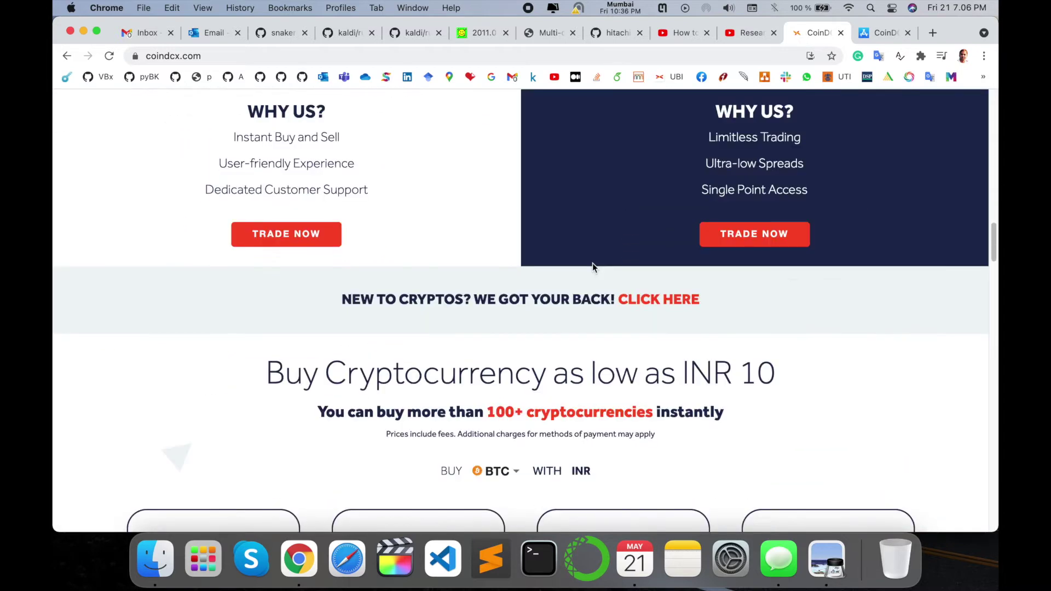
pyautogui.scroll(-3, 593, 267)
pyautogui.scroll(-3, 593, 263)
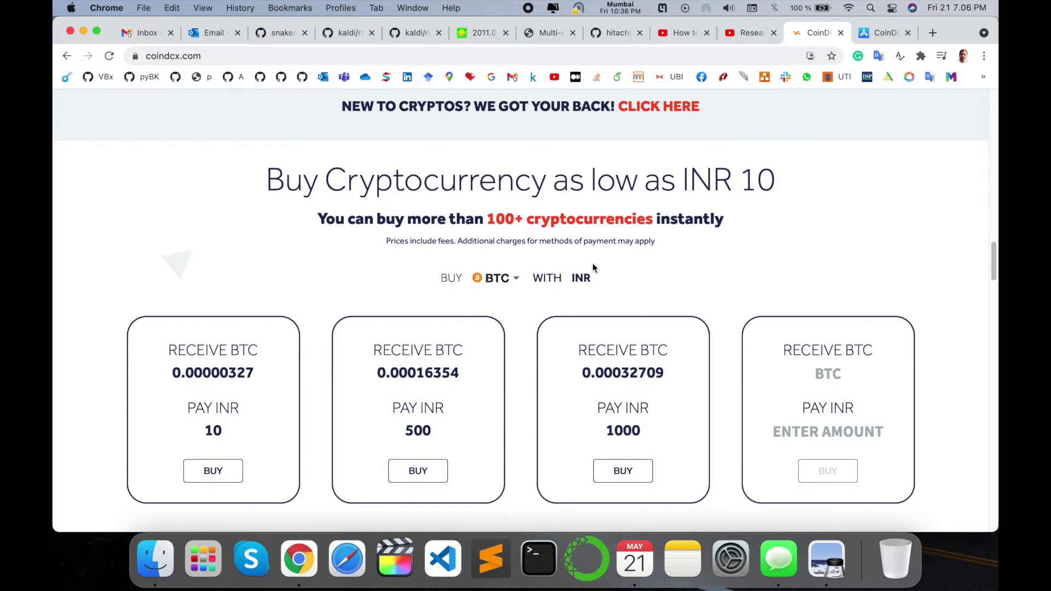
pyautogui.scroll(3, 592, 264)
pyautogui.scroll(10, 593, 264)
pyautogui.scroll(10, 592, 264)
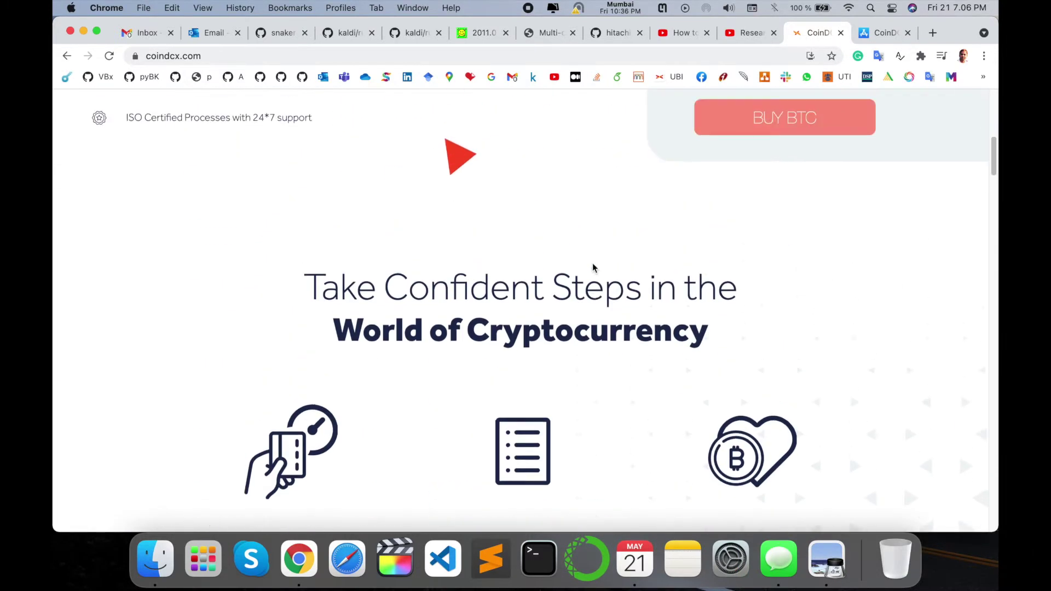
pyautogui.scroll(3, 592, 264)
pyautogui.scroll(2, 593, 268)
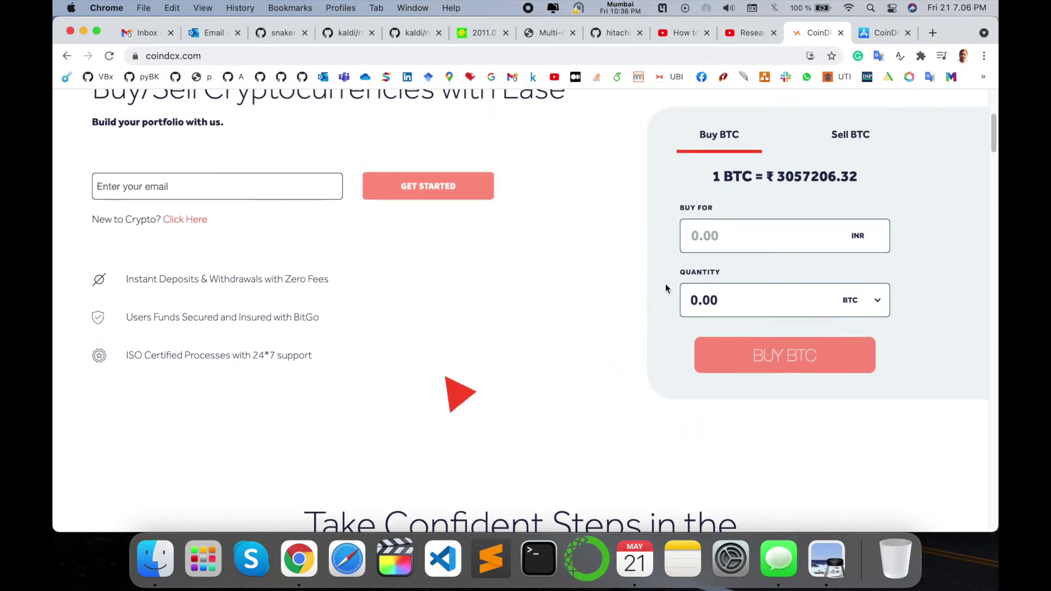
# Step: Enter a quantity of 1 in the homepage Buy BTC field
pyautogui.click(696, 292)
pyautogui.write('1')
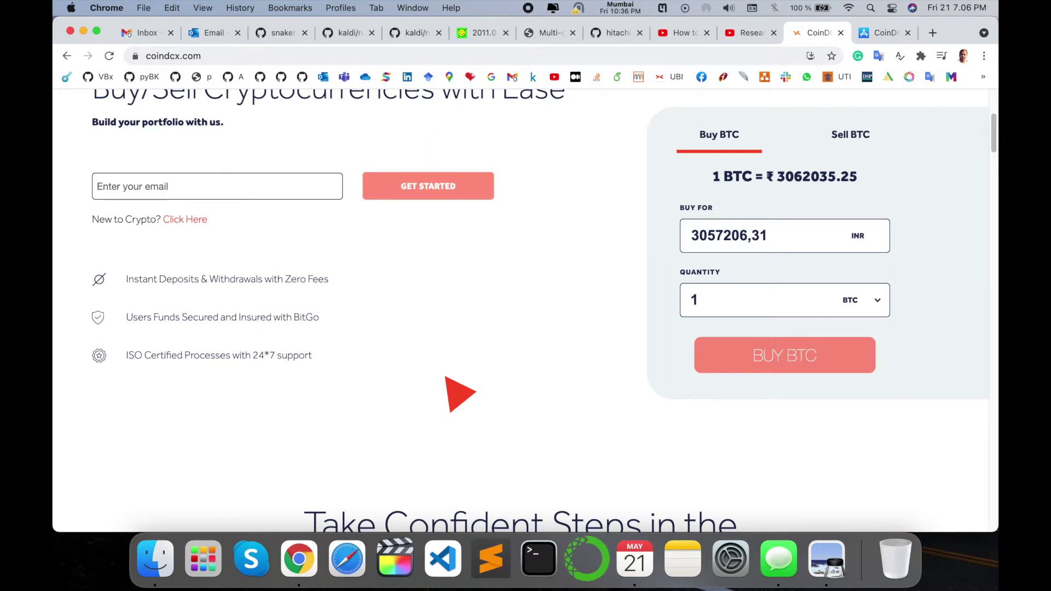
pyautogui.scroll(5, 768, 249)
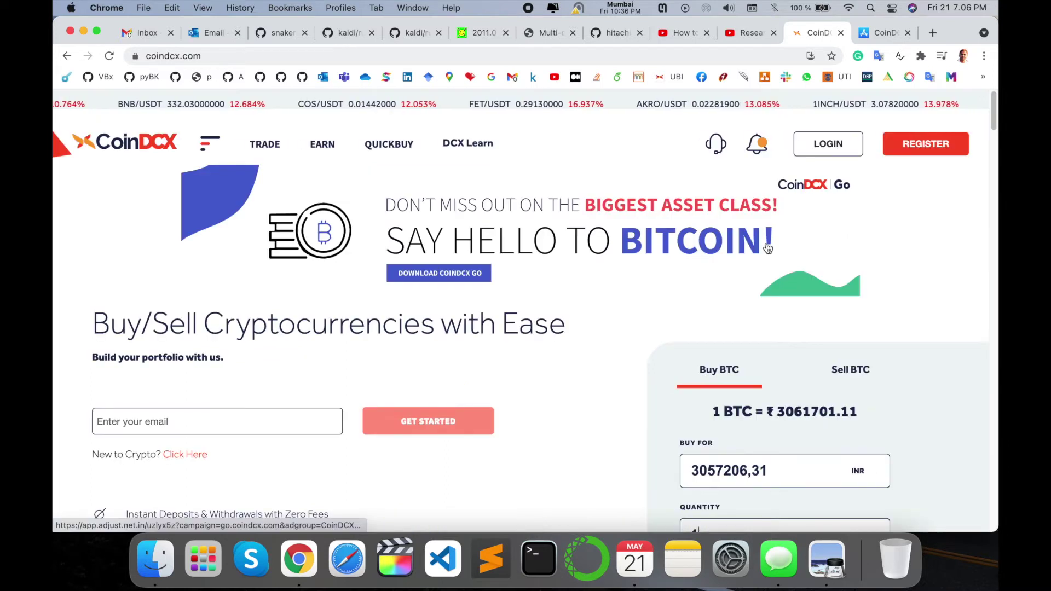
pyautogui.click(926, 151)
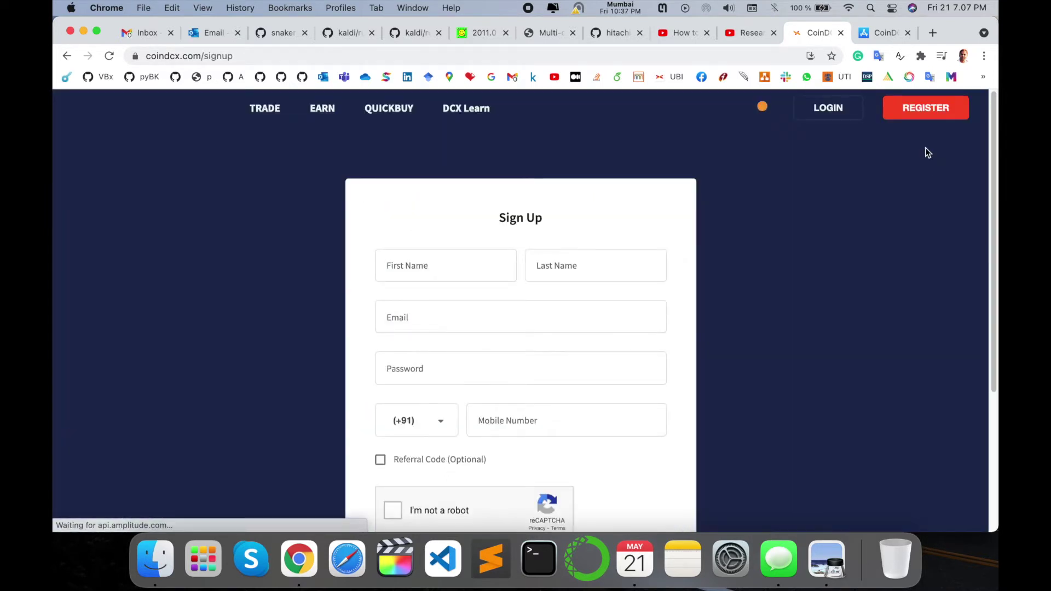
pyautogui.scroll(-2, 702, 315)
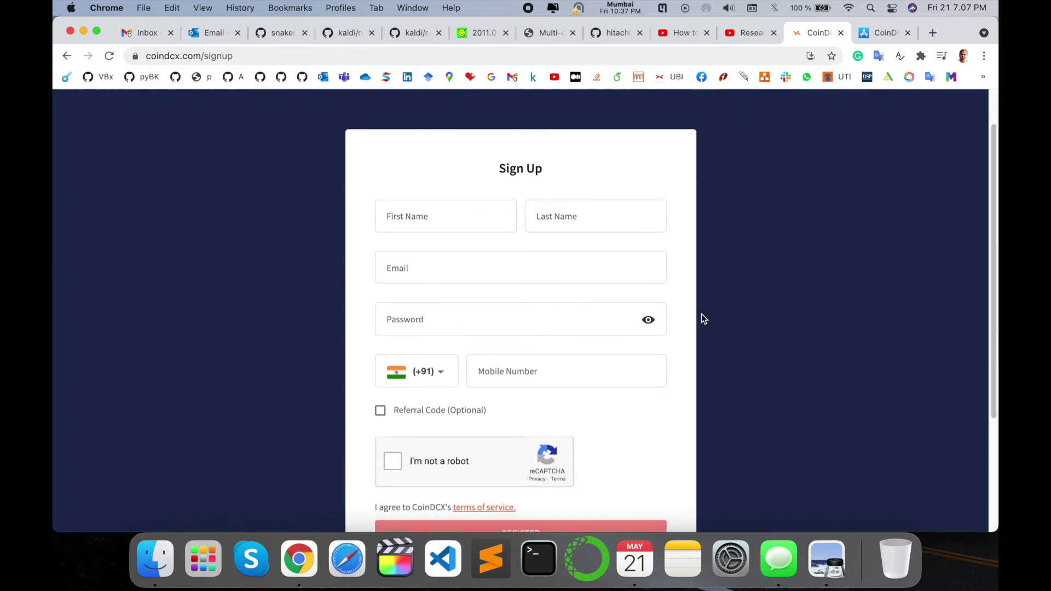
pyautogui.click(436, 212)
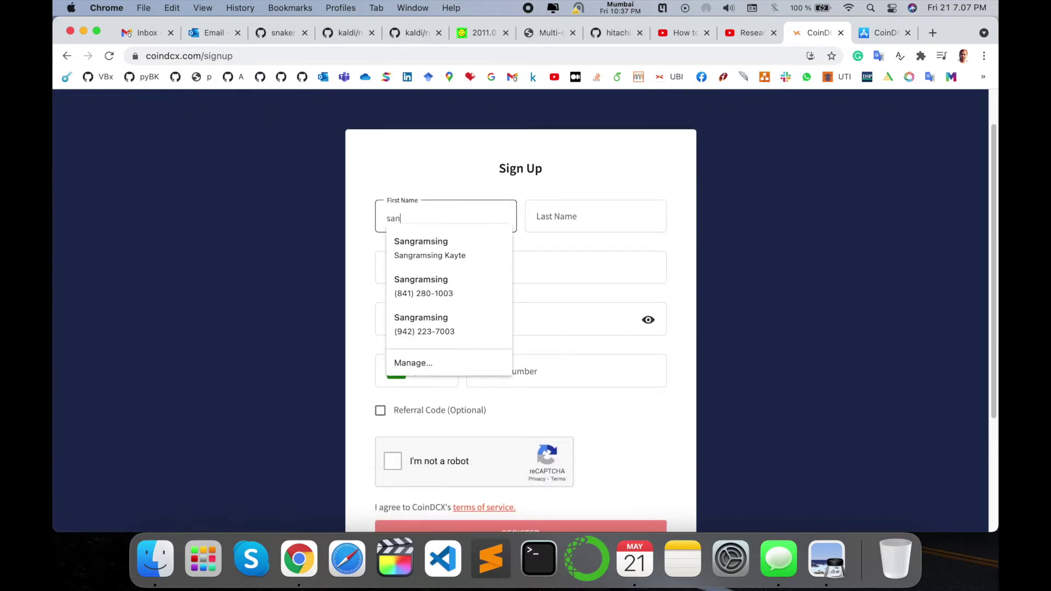
pyautogui.press('Tab')
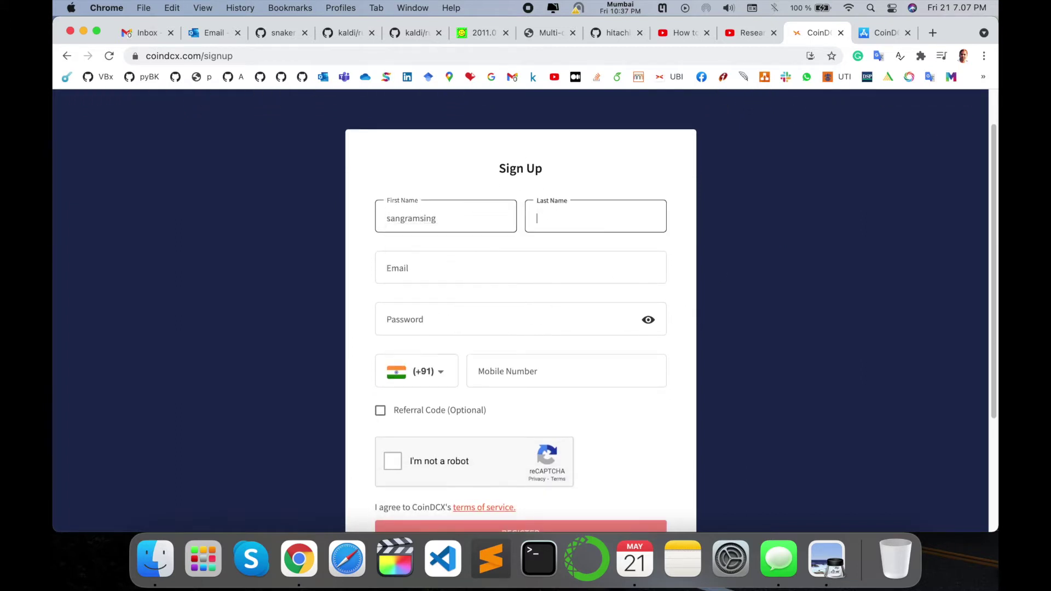
pyautogui.press('Tab')
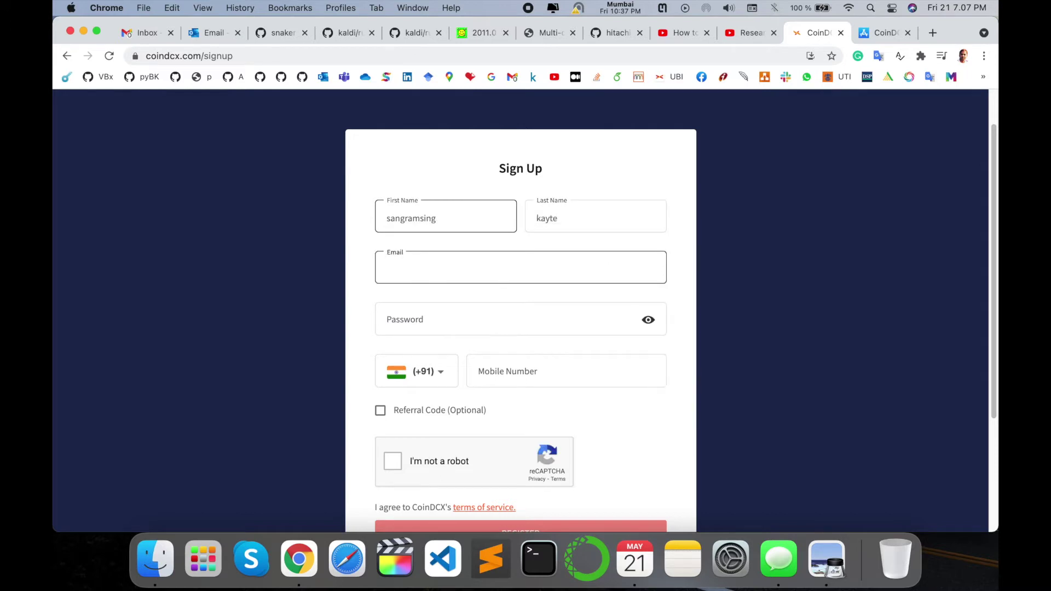
pyautogui.press('Down')
pyautogui.press('Return')
pyautogui.press('Tab')
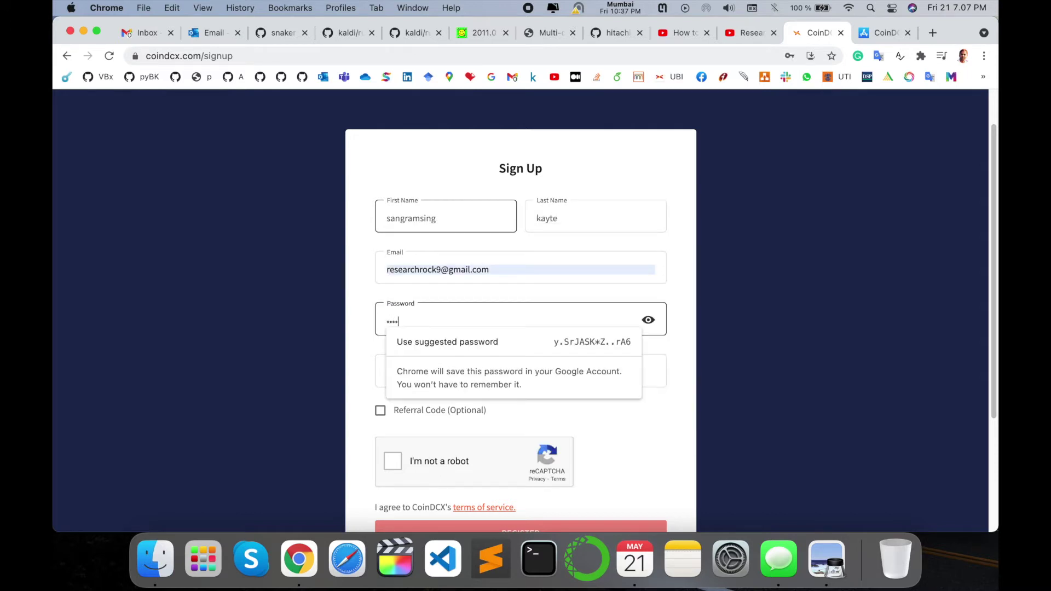
pyautogui.click(509, 389)
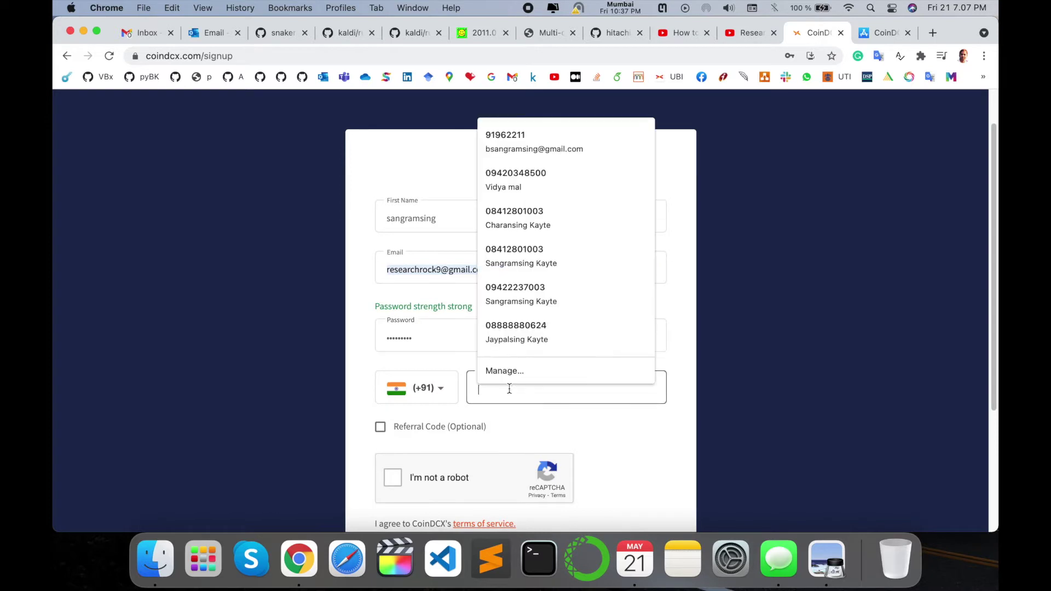
pyautogui.press('Down')
pyautogui.press('Down')
pyautogui.press('Down')
pyautogui.press('Return')
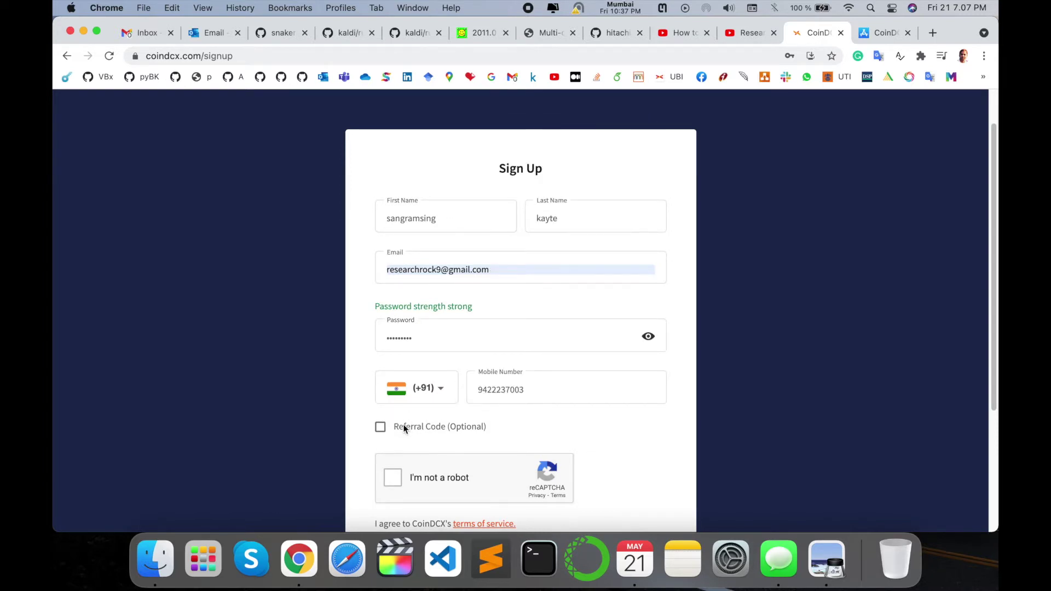
# Step: Tick I'm not a robot and submit the registration
pyautogui.scroll(-4, 405, 428)
pyautogui.scroll(-1, 403, 383)
pyautogui.click(398, 347)
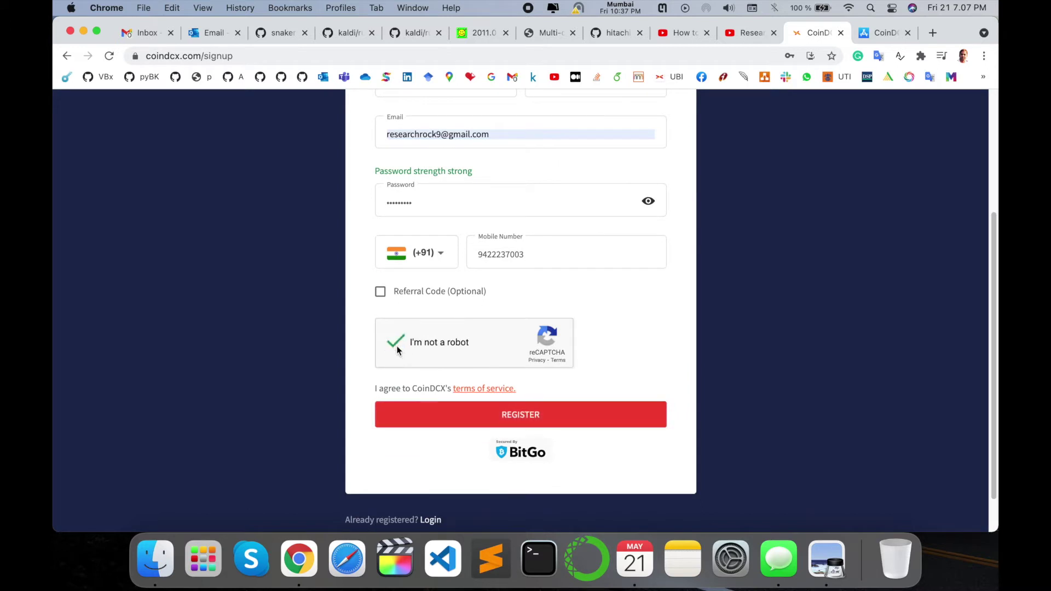
pyautogui.click(515, 417)
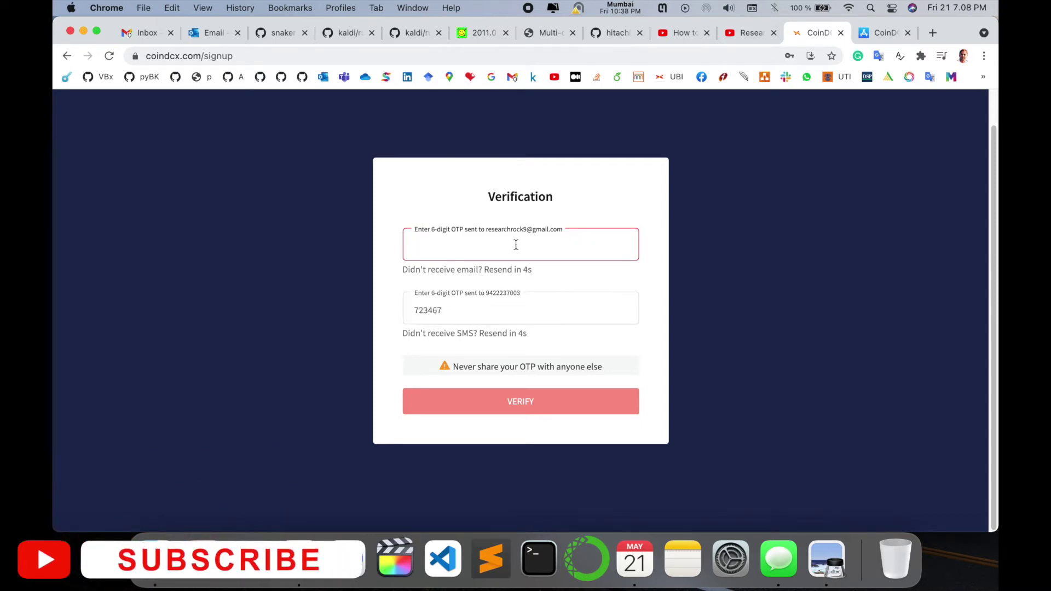
# Step: Paste the email OTP, verify both codes, and look over the new My Profile page
pyautogui.press('super+v')
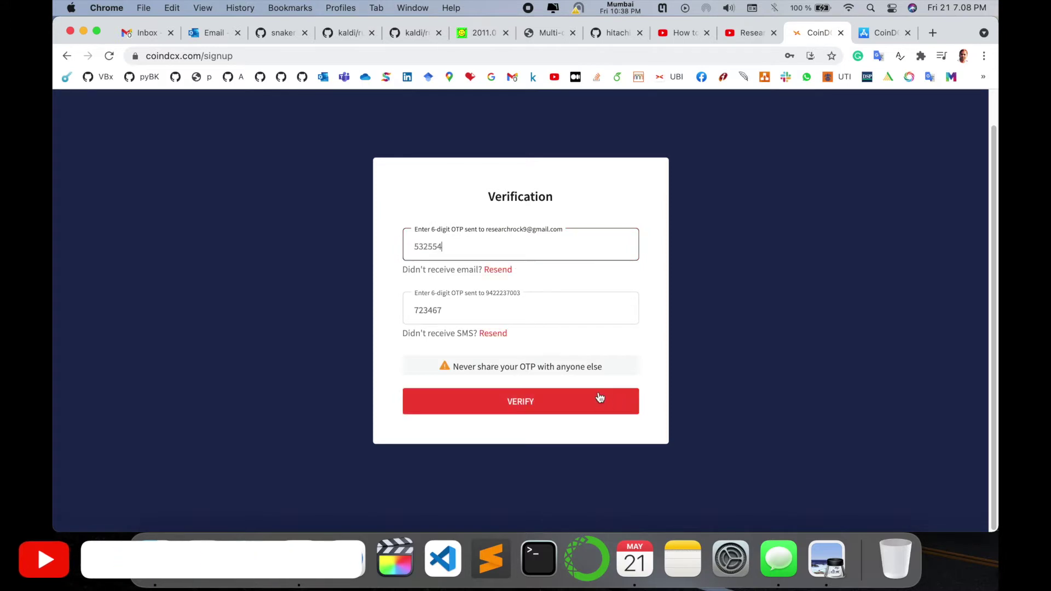
pyautogui.click(598, 401)
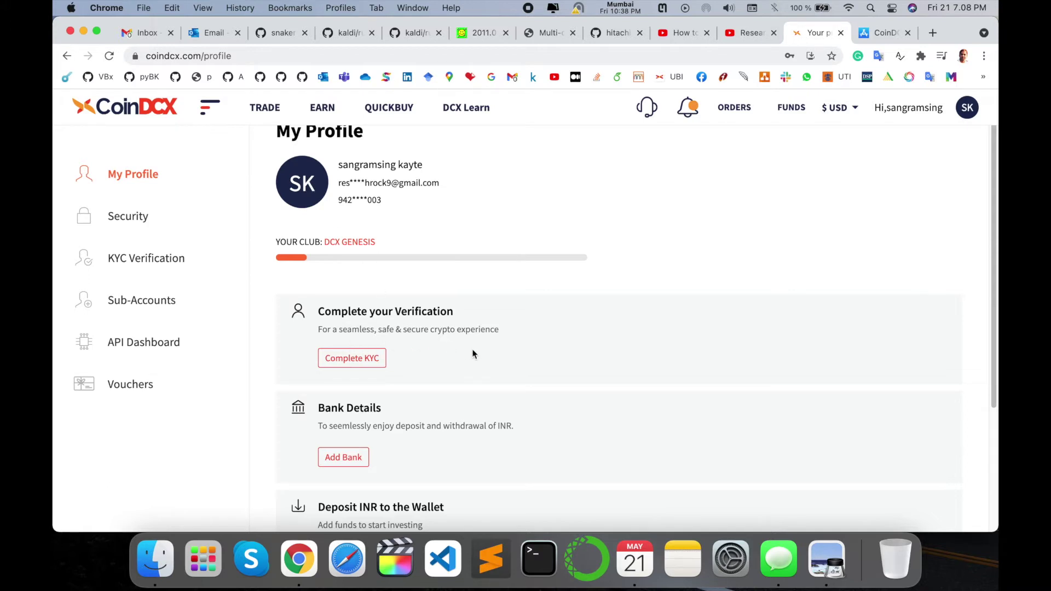
pyautogui.scroll(-2, 472, 349)
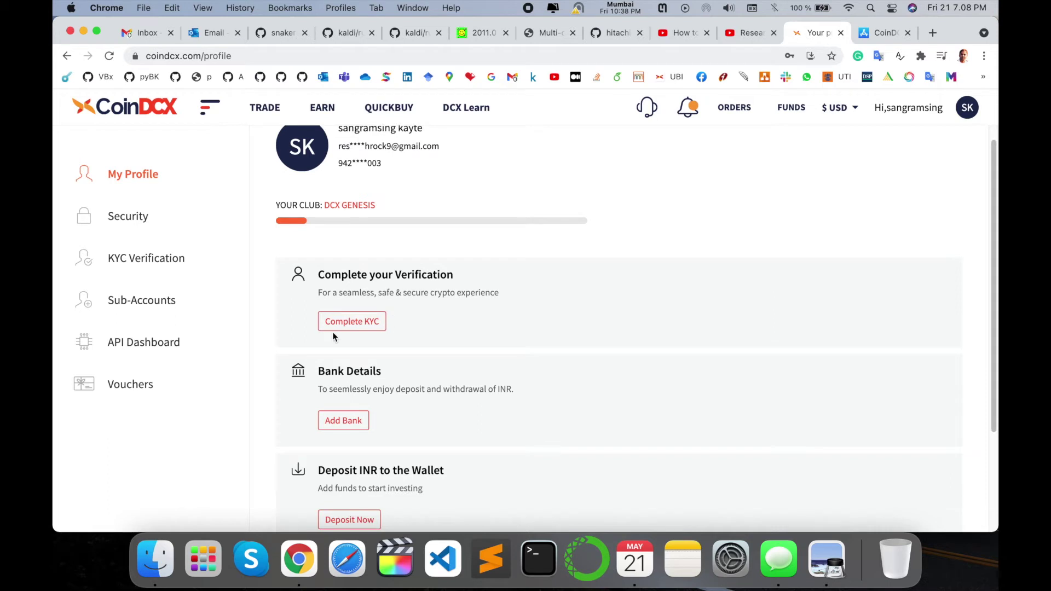
pyautogui.scroll(-5, 334, 336)
pyautogui.scroll(8, 333, 336)
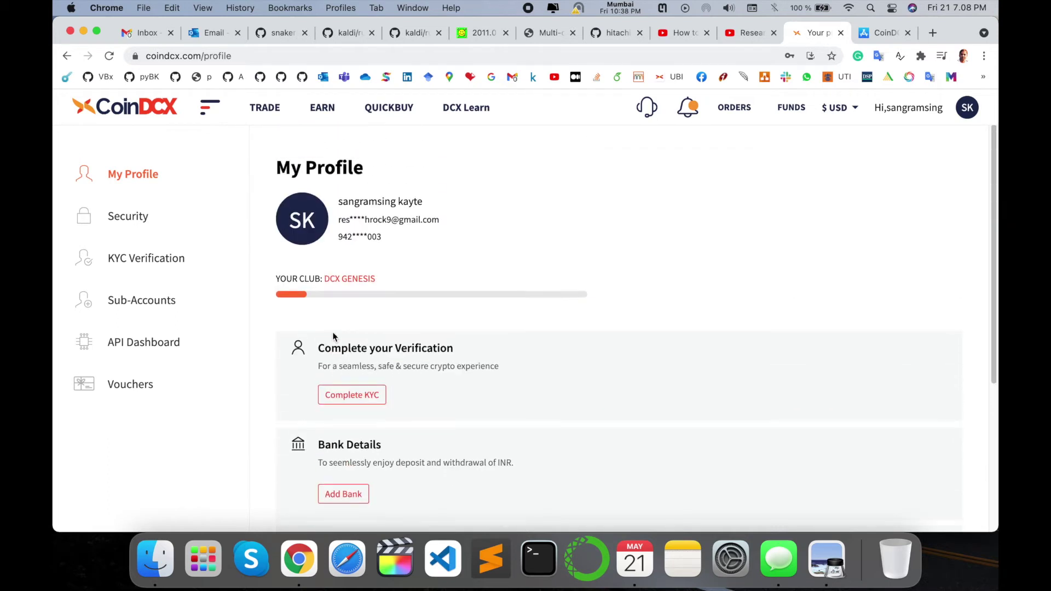
pyautogui.click(341, 396)
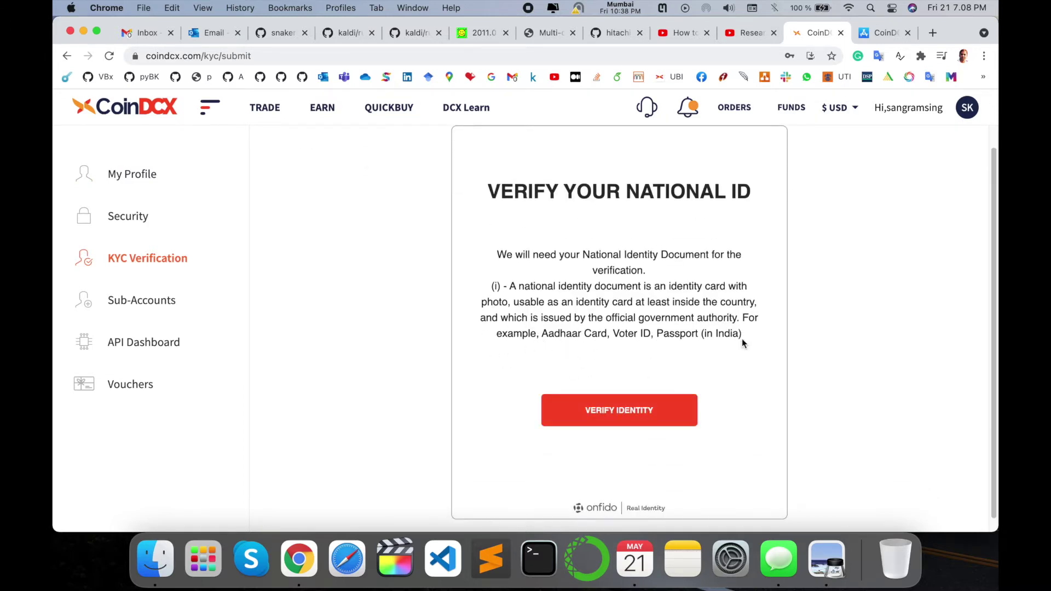
# Step: Get a secure phone link for the ID photo, then submit the document and selfie
pyautogui.click(642, 413)
pyautogui.click(628, 433)
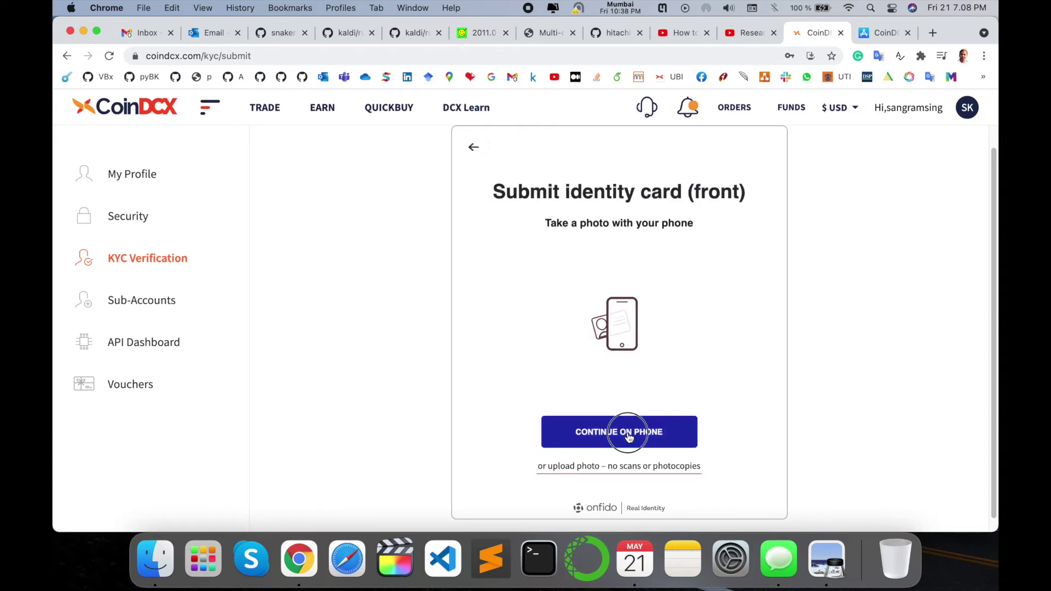
pyautogui.click(624, 468)
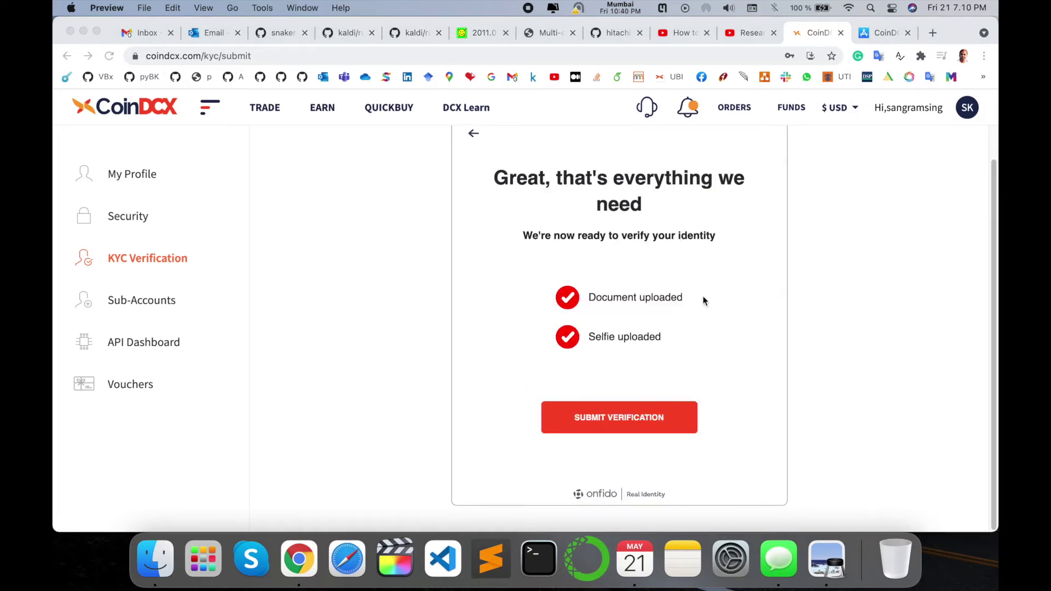
pyautogui.click(626, 423)
pyautogui.click(623, 375)
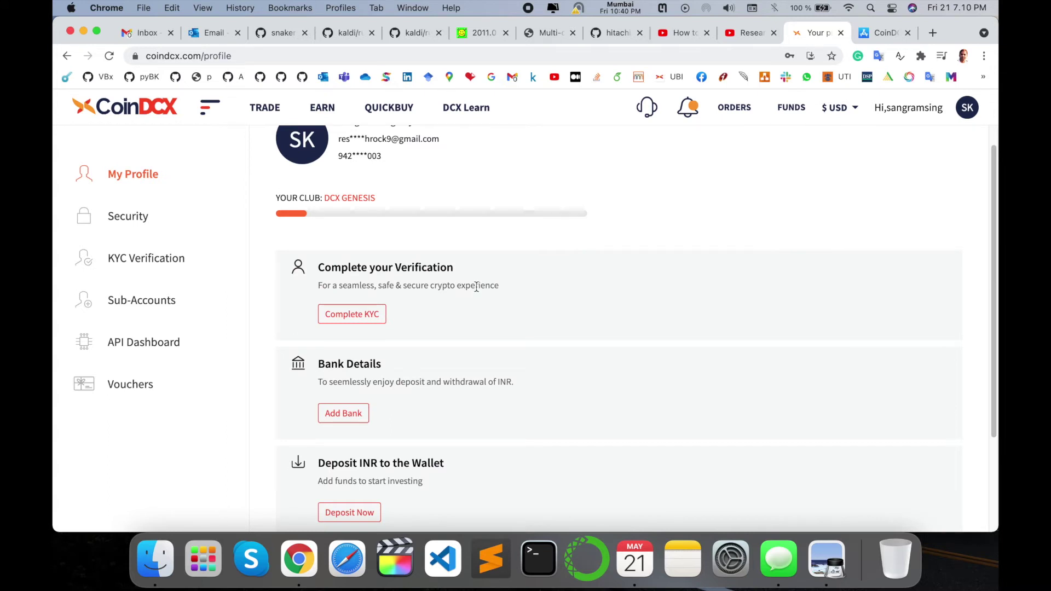
pyautogui.scroll(-2, 356, 334)
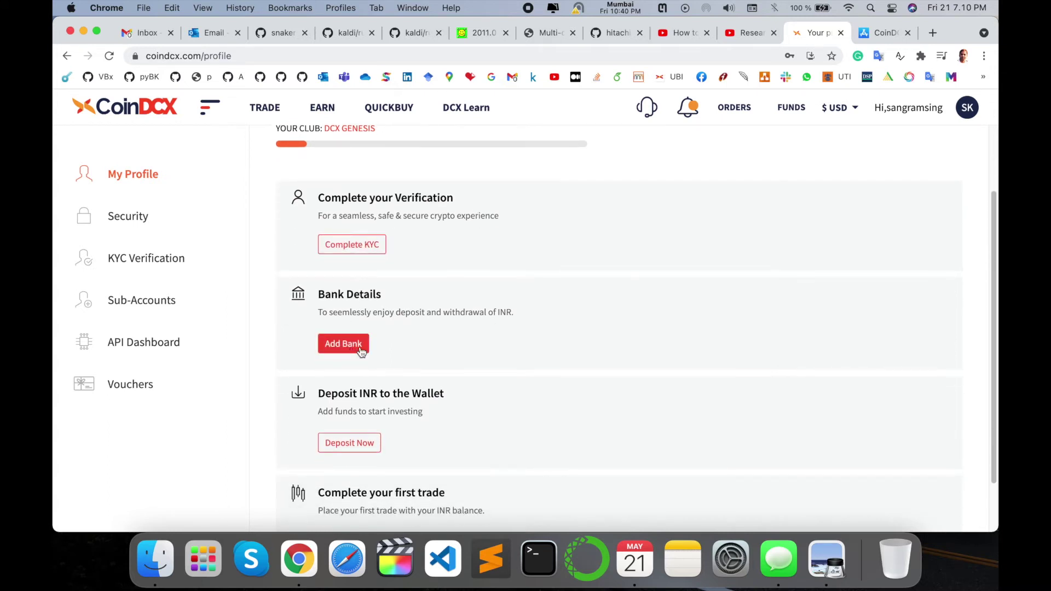
pyautogui.click(362, 352)
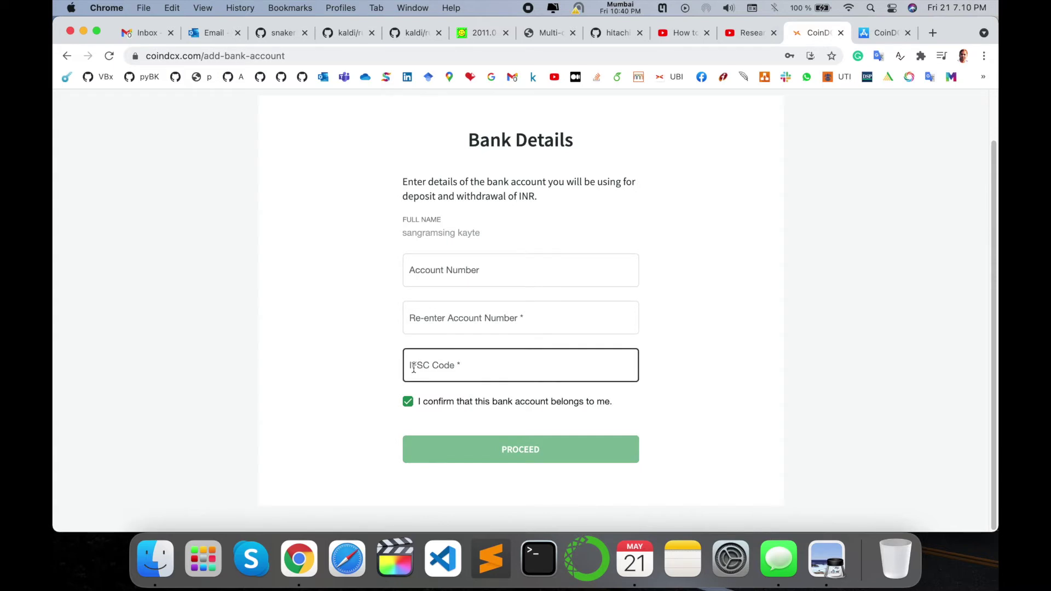
pyautogui.click(443, 269)
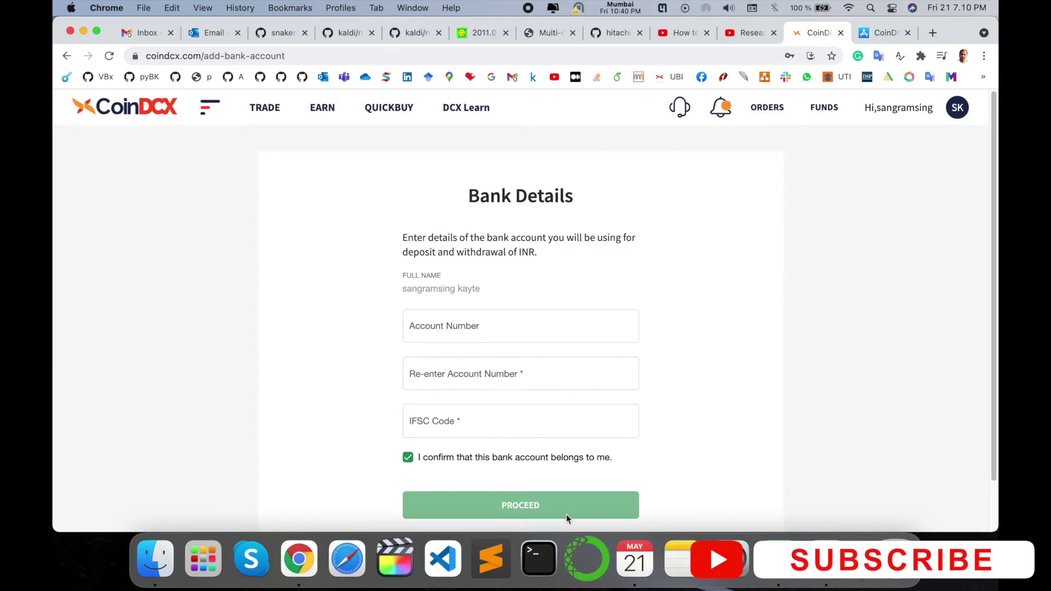
pyautogui.click(488, 329)
pyautogui.click(469, 377)
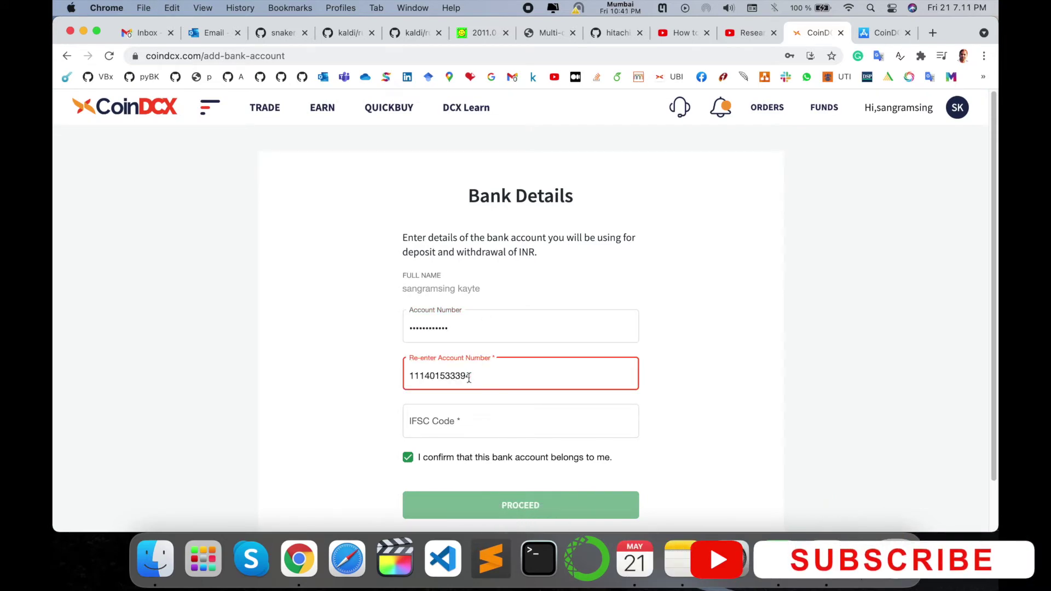
pyautogui.click(457, 419)
pyautogui.write('ICIC0001114')
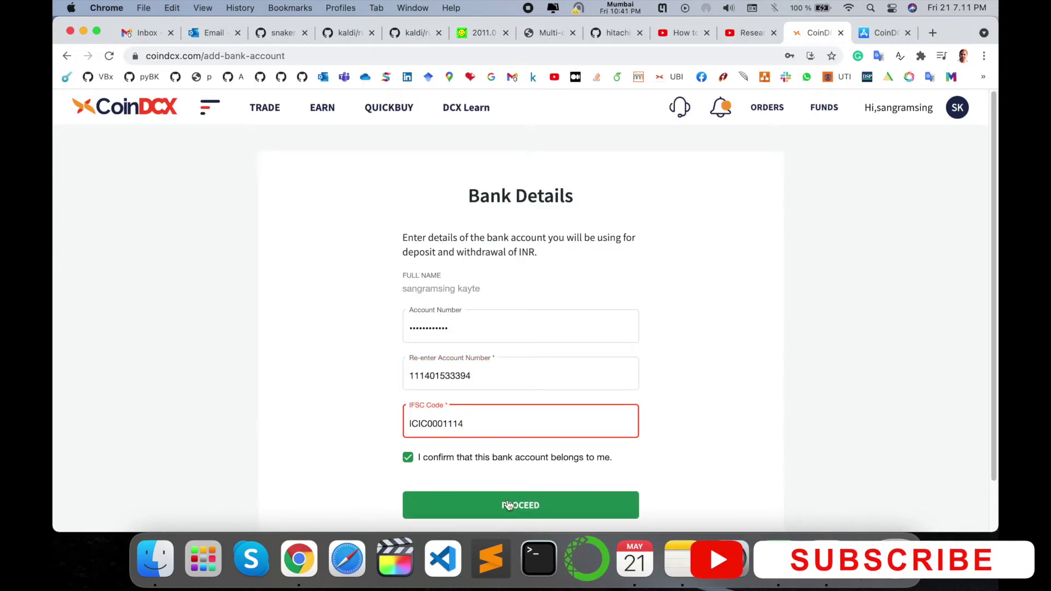
# Step: Submit the bank details and enter the SMS verification code
pyautogui.click(508, 506)
pyautogui.click(452, 285)
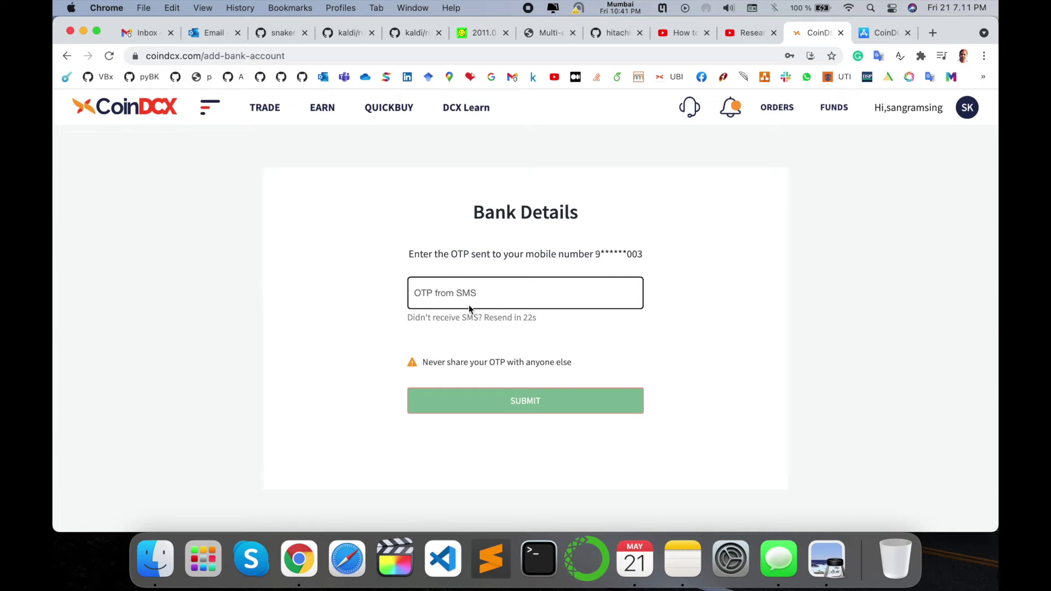
pyautogui.click(449, 306)
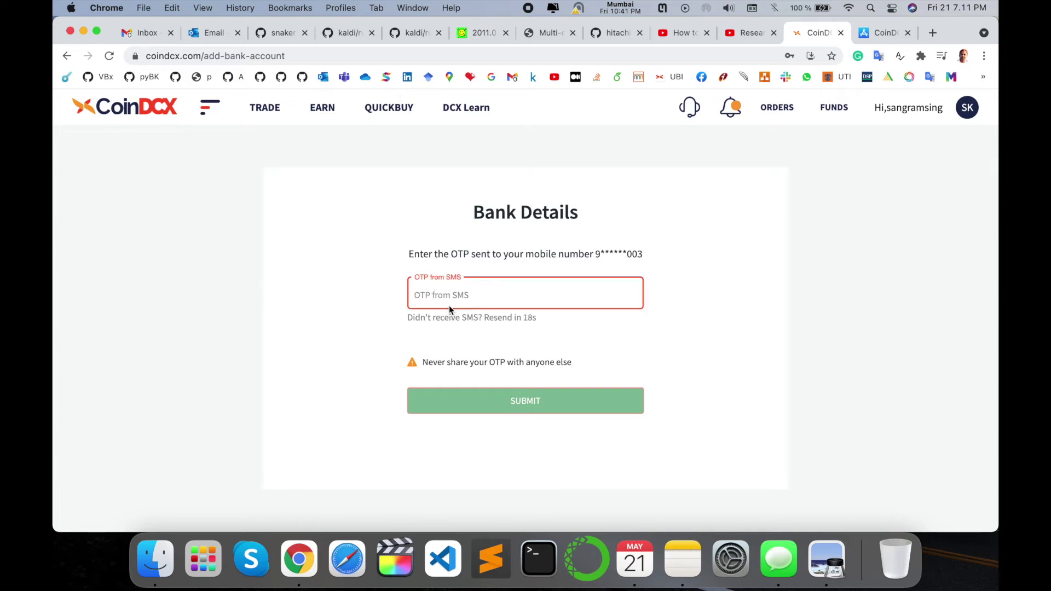
pyautogui.write('6')
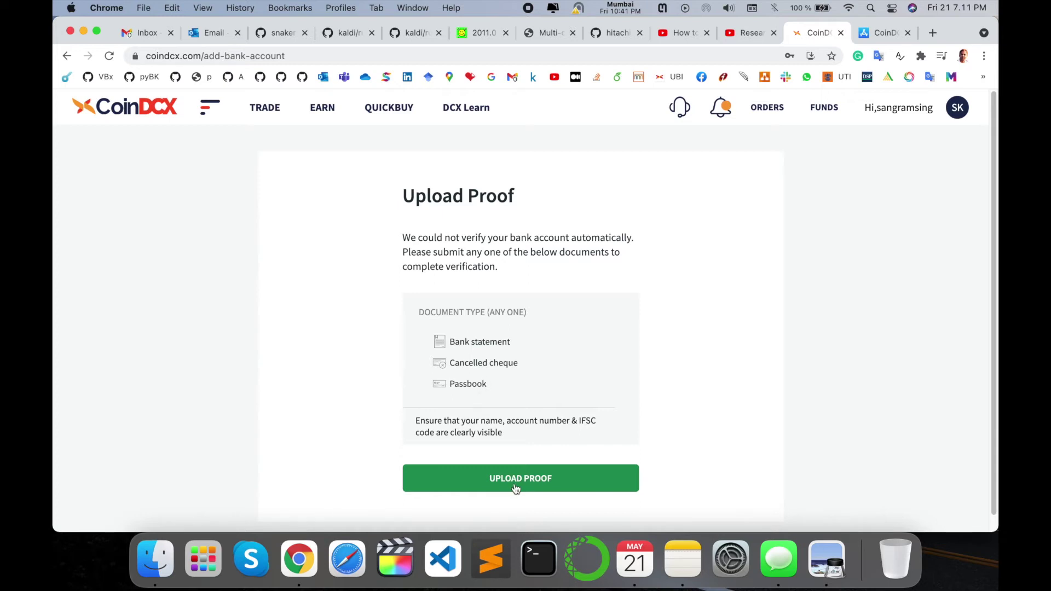
# Step: Open the bank proof file picker and cancel it without choosing a file
pyautogui.scroll(-1, 516, 489)
pyautogui.click(526, 464)
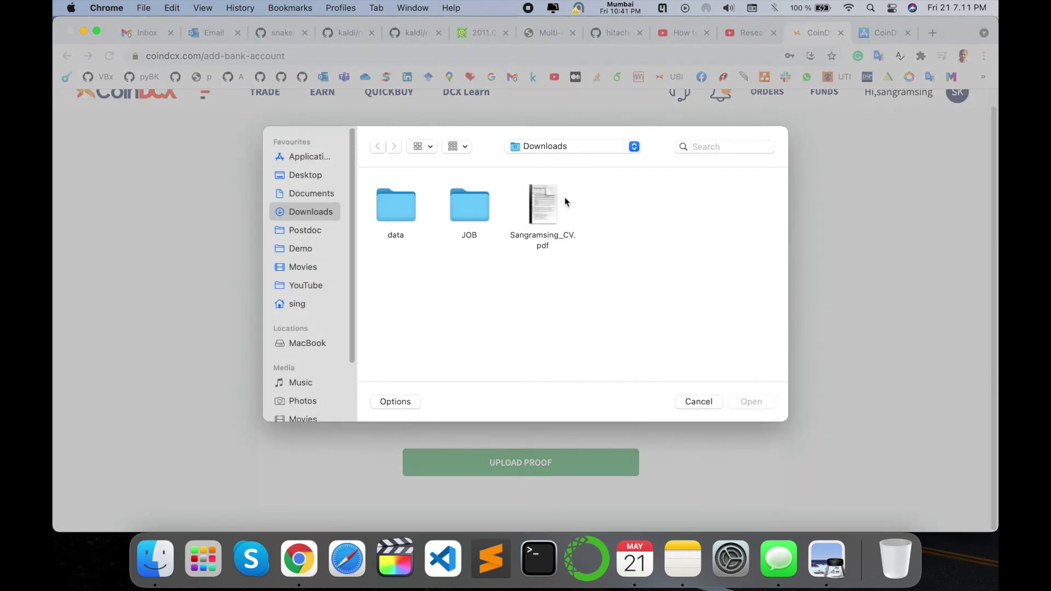
pyautogui.click(698, 402)
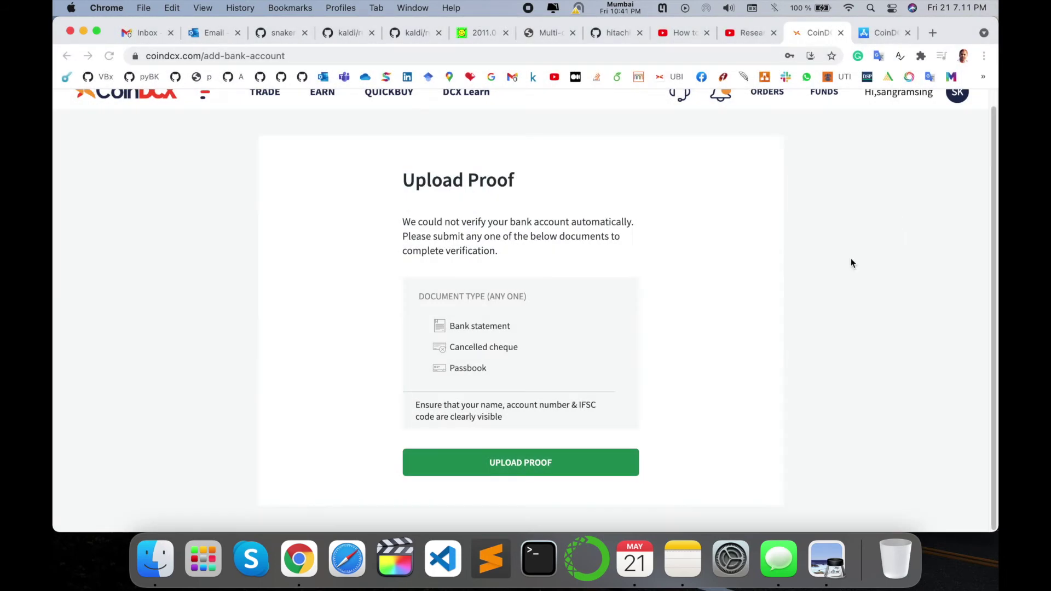
pyautogui.scroll(-3, 336, 353)
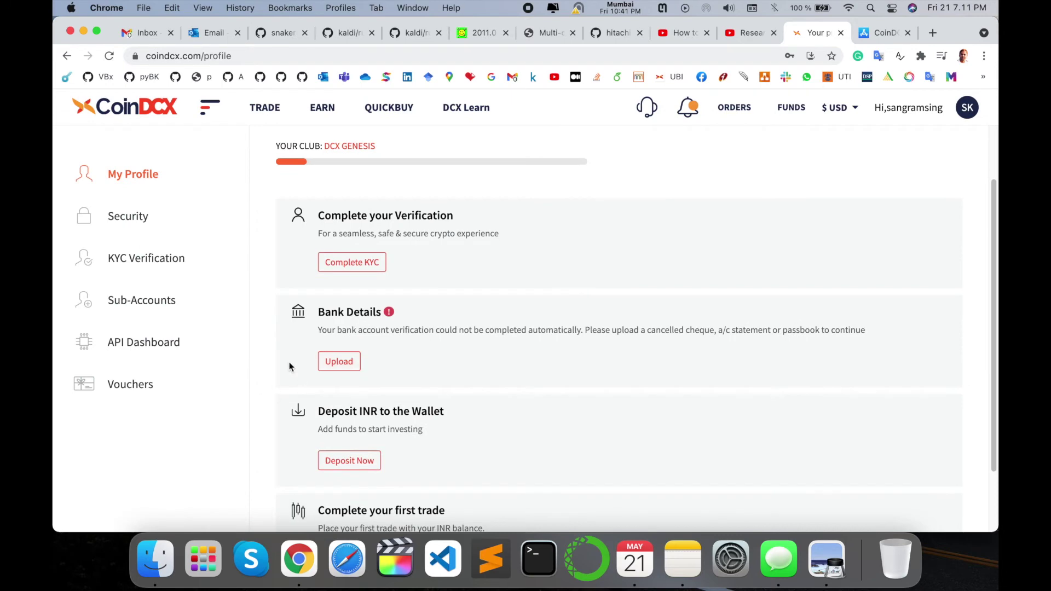
pyautogui.scroll(-3, 289, 362)
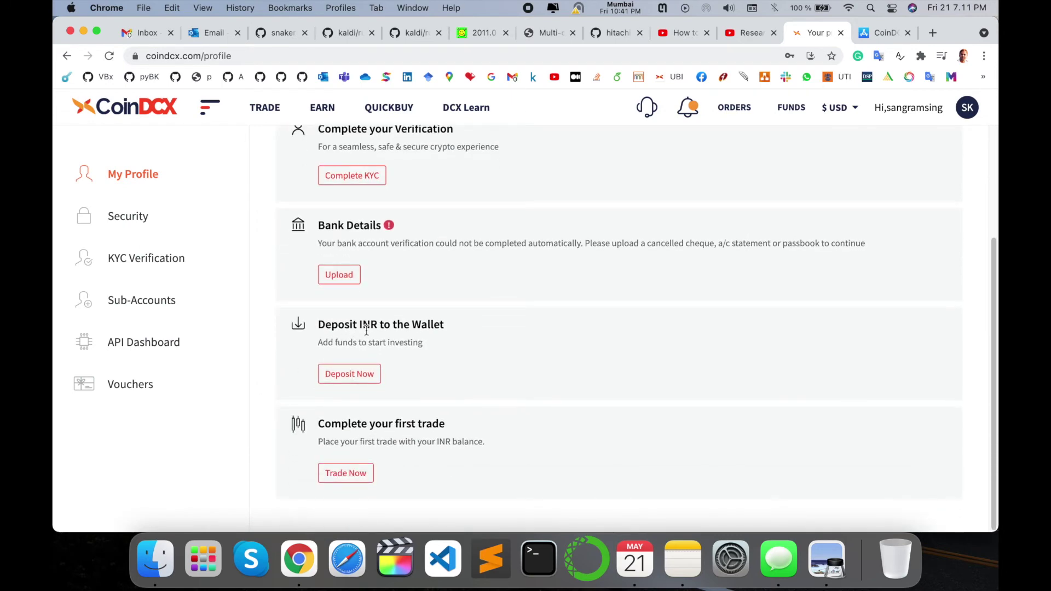
# Step: Try Deposit Now, open the proof upload prompt, then go back to the profile page
pyautogui.click(352, 376)
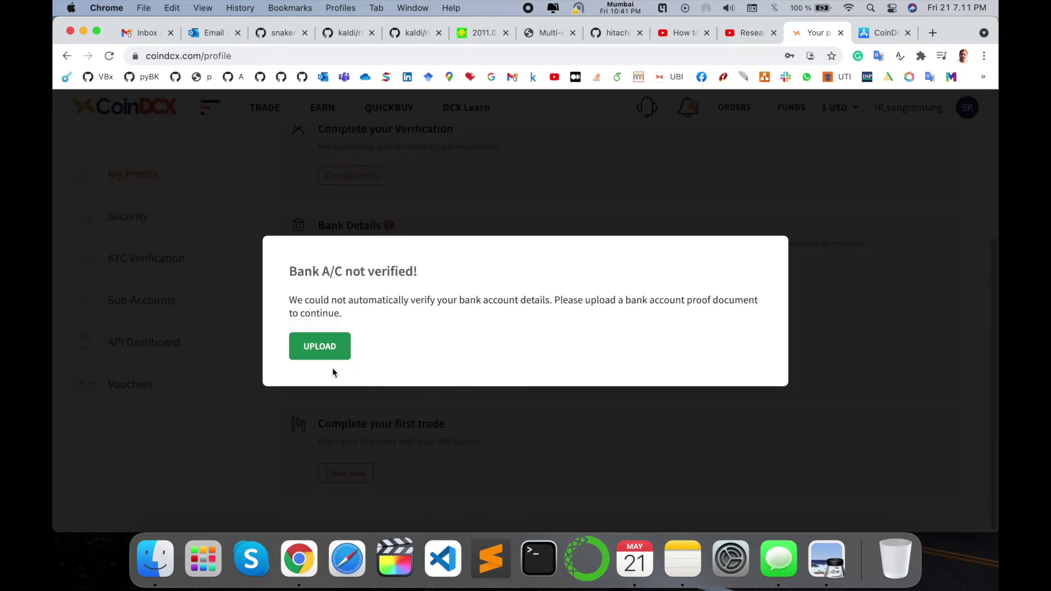
pyautogui.click(316, 352)
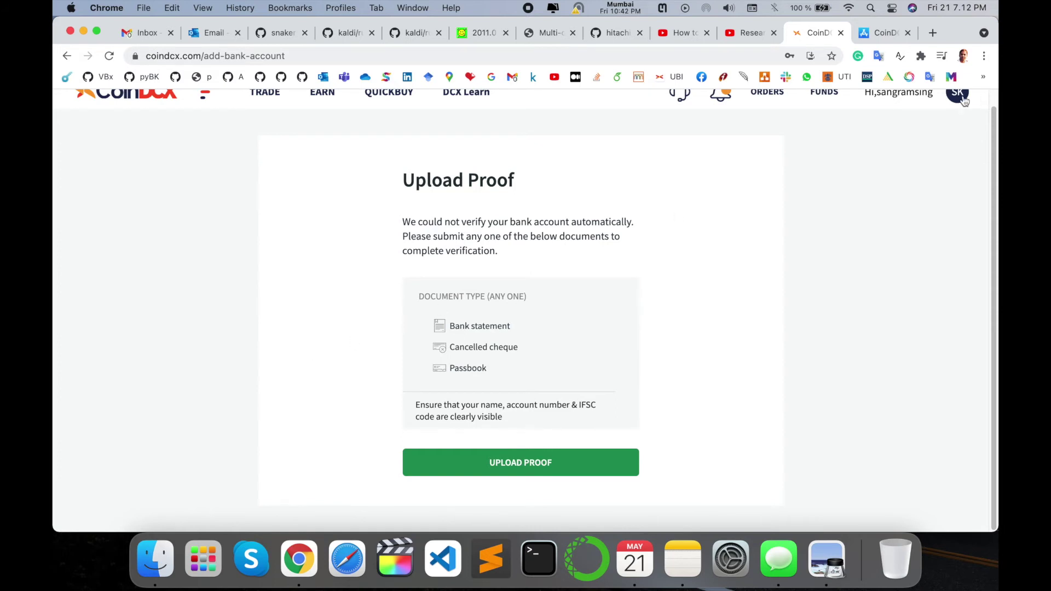
pyautogui.moveTo(957, 92)
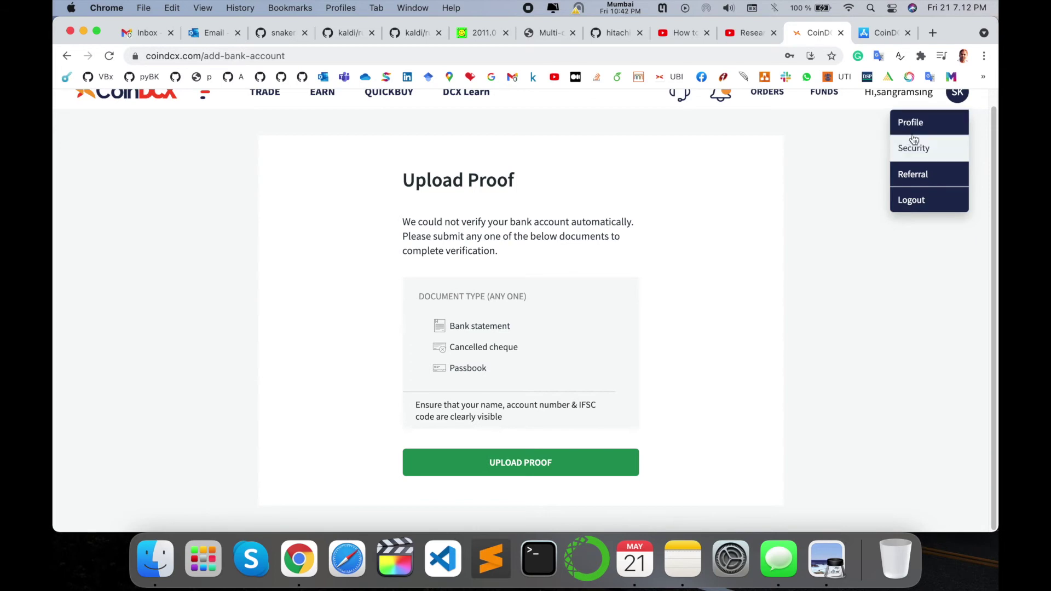
pyautogui.click(914, 125)
pyautogui.scroll(-4, 371, 396)
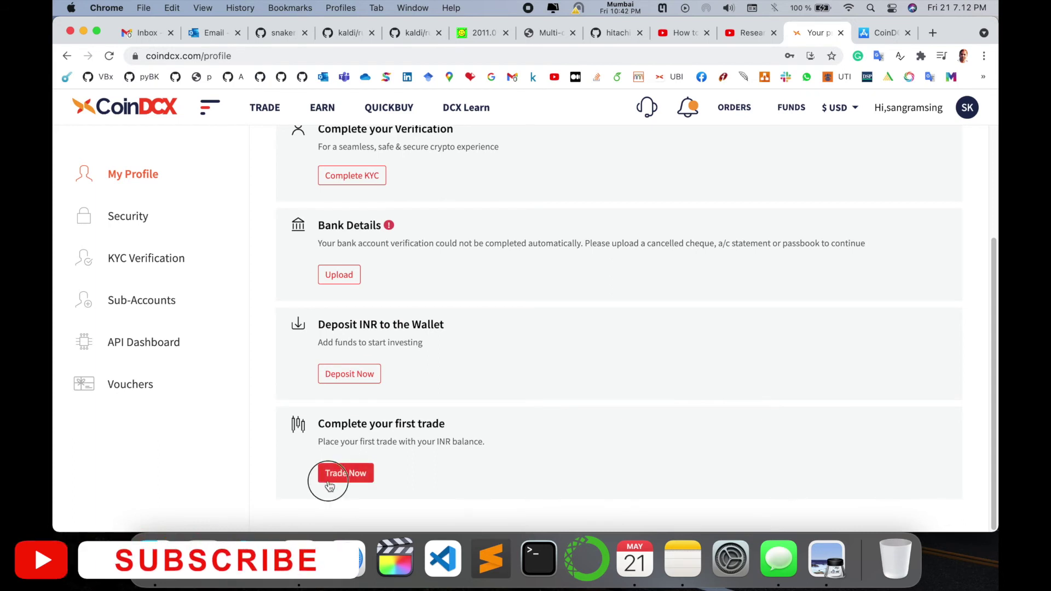
# Step: Quote a 1000 INR USDT purchase and scroll through the coins available to buy
pyautogui.click(329, 475)
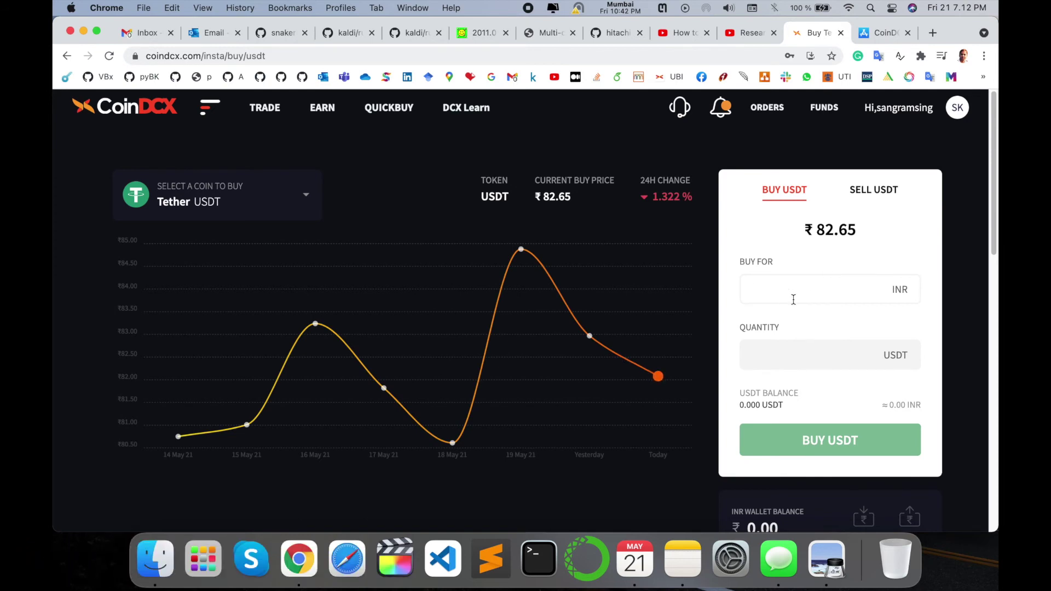
pyautogui.write('1000')
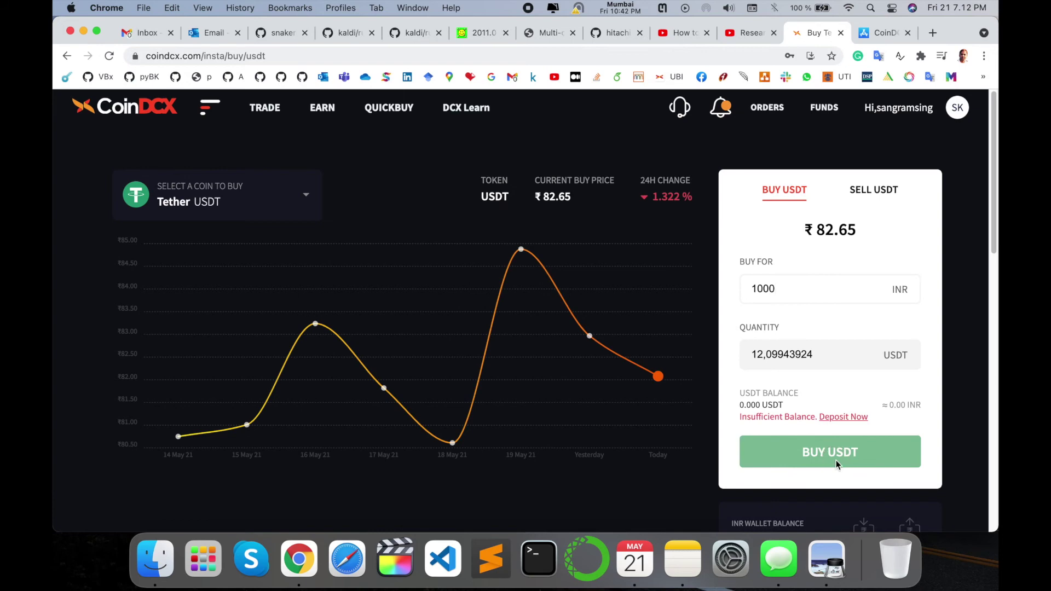
pyautogui.click(246, 186)
pyautogui.scroll(1, 229, 293)
pyautogui.scroll(-3, 229, 293)
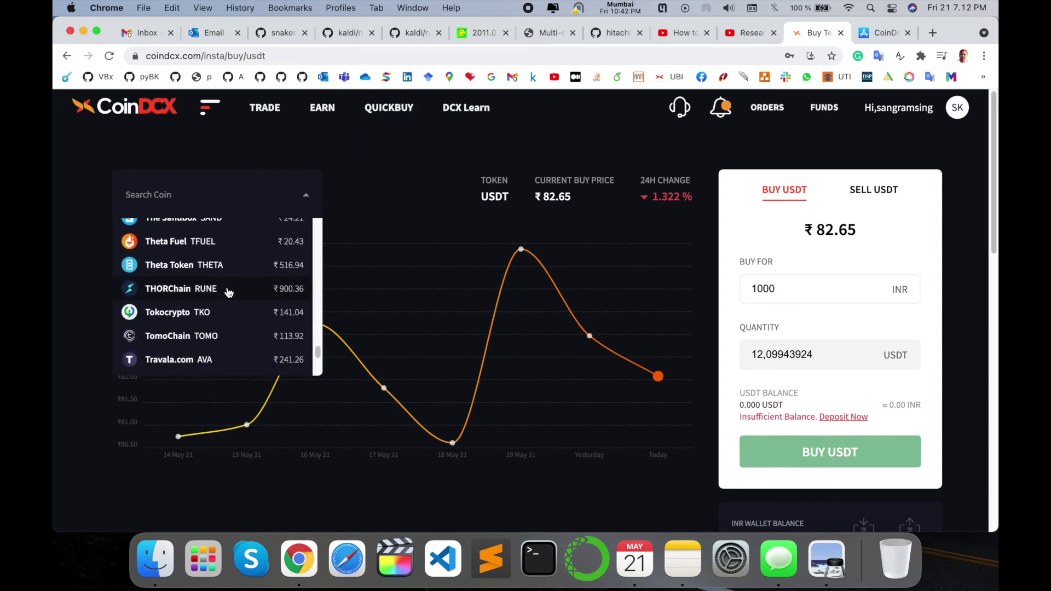
pyautogui.scroll(-2, 229, 293)
pyautogui.scroll(-3, 229, 293)
pyautogui.scroll(-1, 229, 293)
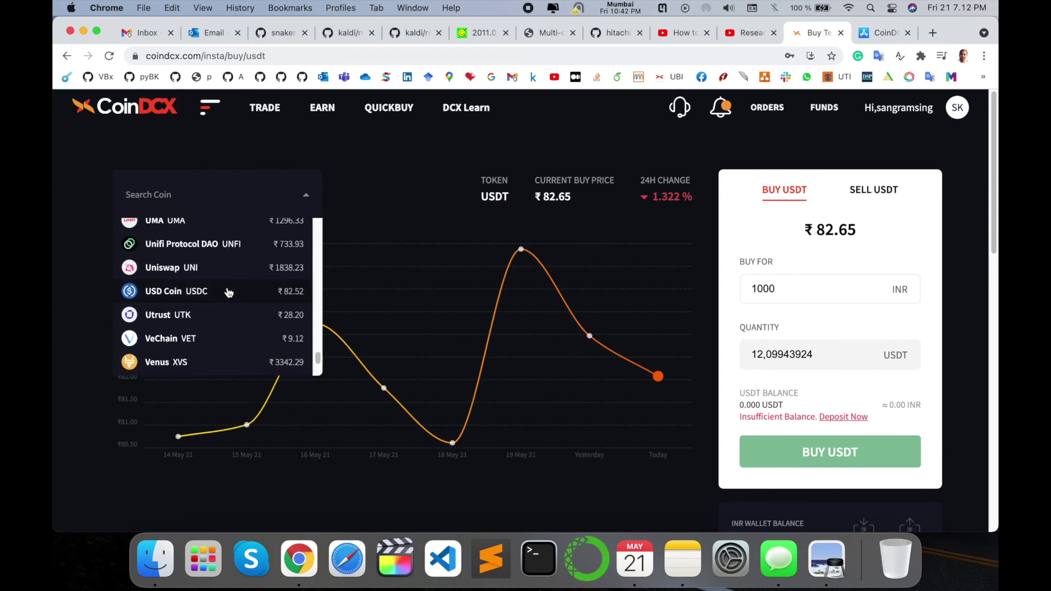
pyautogui.click(154, 108)
# Step: Scroll the homepage down to its feature highlights and back up to the Buy BTC quote
pyautogui.scroll(-3, 514, 284)
pyautogui.scroll(1, 515, 284)
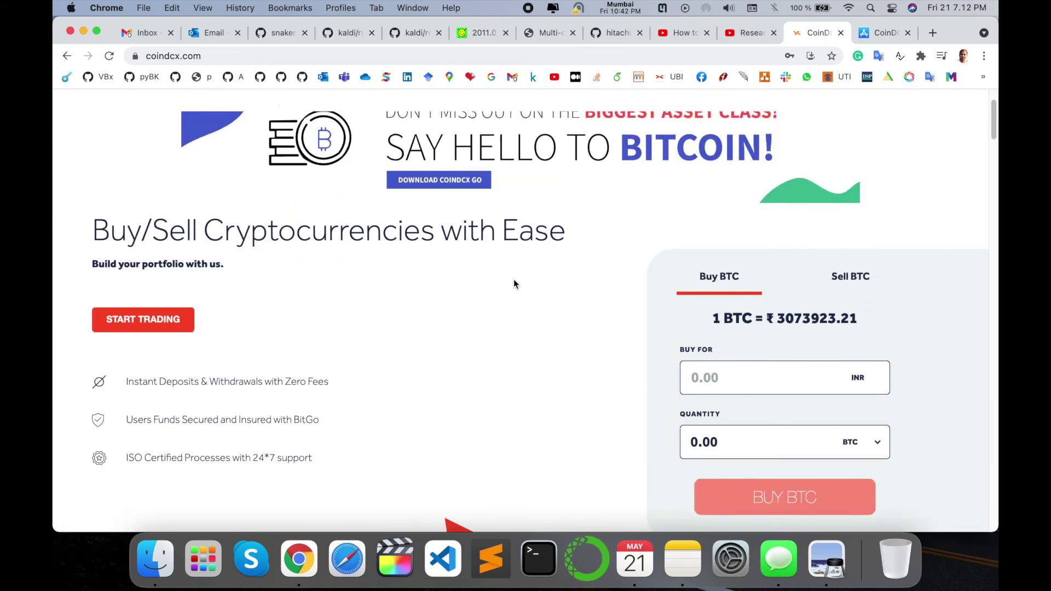
pyautogui.scroll(2, 515, 284)
pyautogui.scroll(-8, 514, 284)
pyautogui.scroll(-3, 515, 284)
pyautogui.scroll(-3, 515, 284)
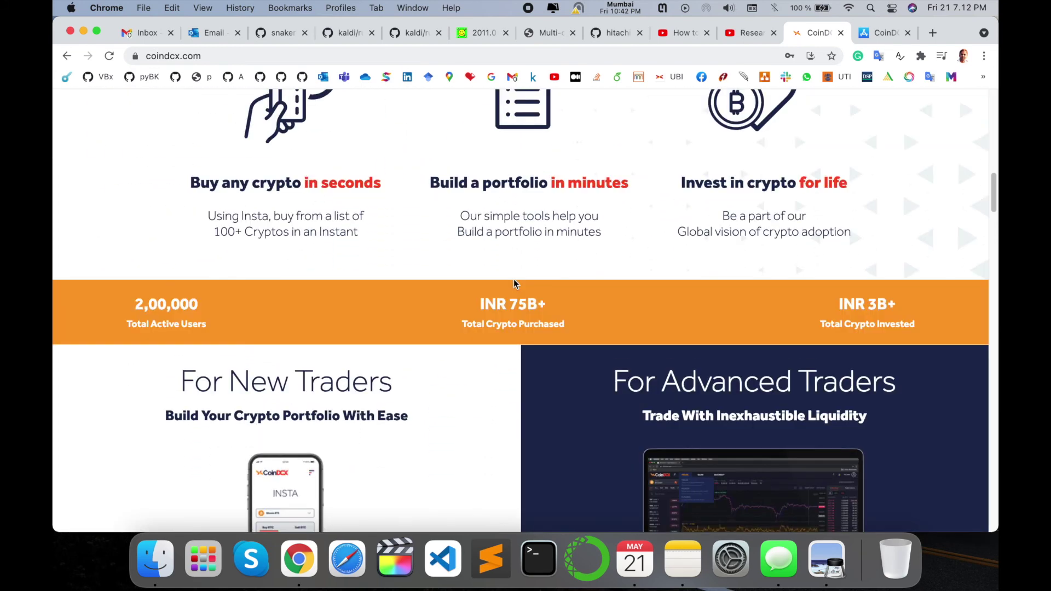
pyautogui.scroll(-2, 515, 284)
pyautogui.scroll(15, 515, 284)
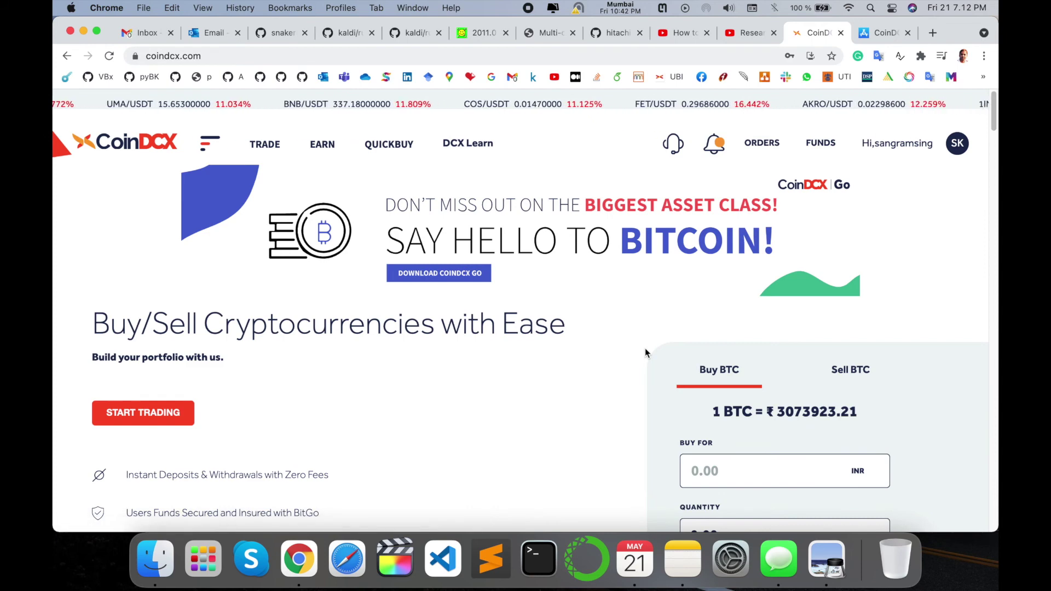
pyautogui.scroll(-3, 645, 350)
pyautogui.scroll(3, 645, 350)
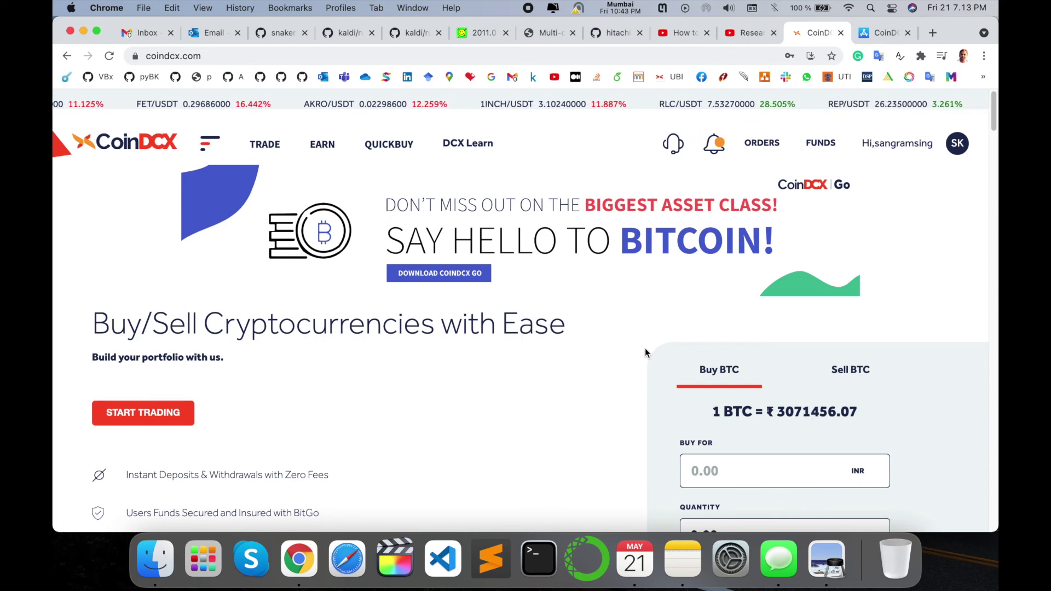
pyautogui.moveTo(957, 143)
pyautogui.click(931, 230)
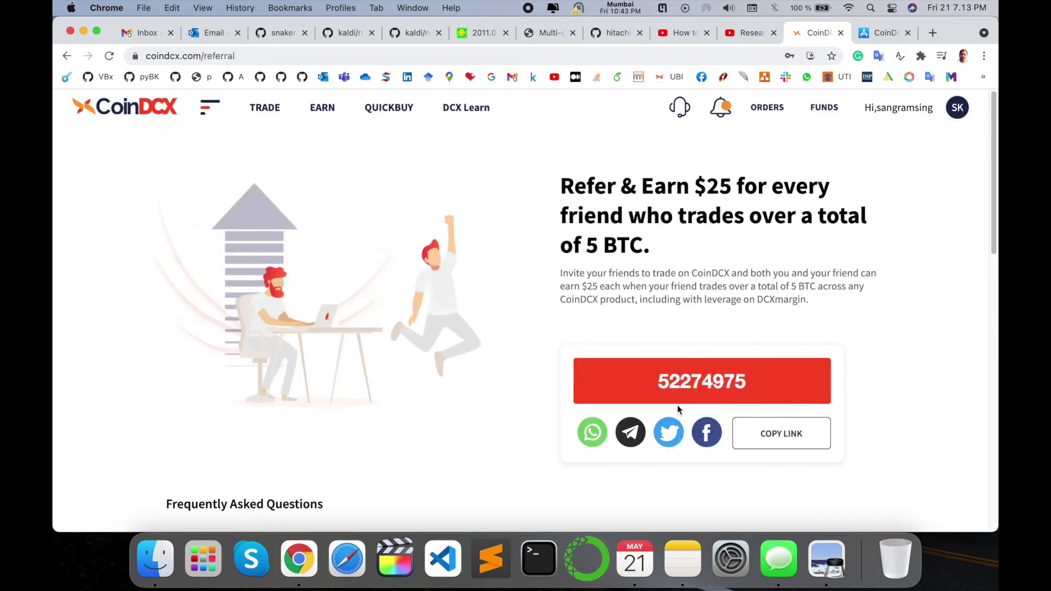